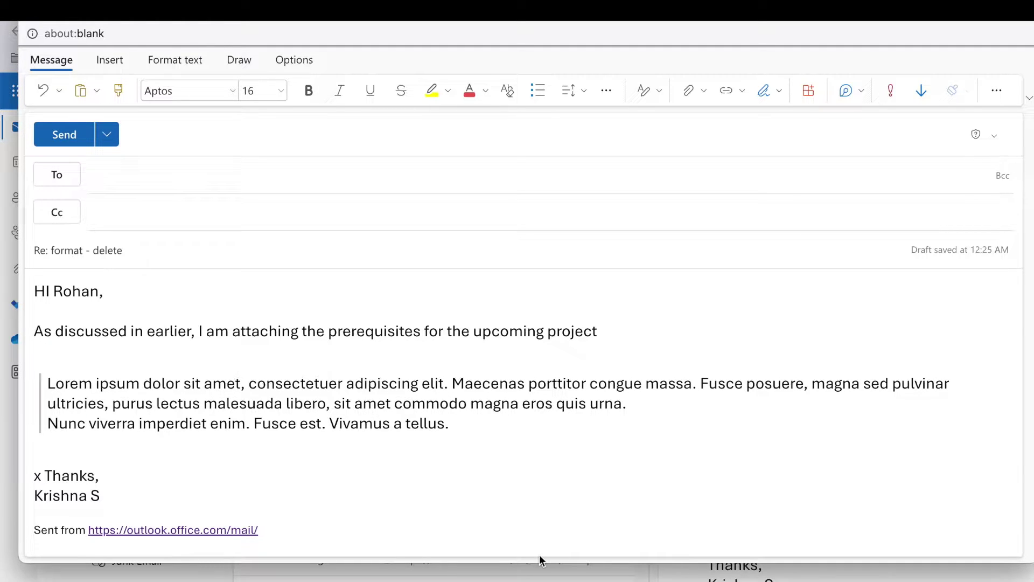
# Step: Delete the stray x and its space before 'Thanks,', then check the Lorem ipsum quote block
pyautogui.press('BackSpace')
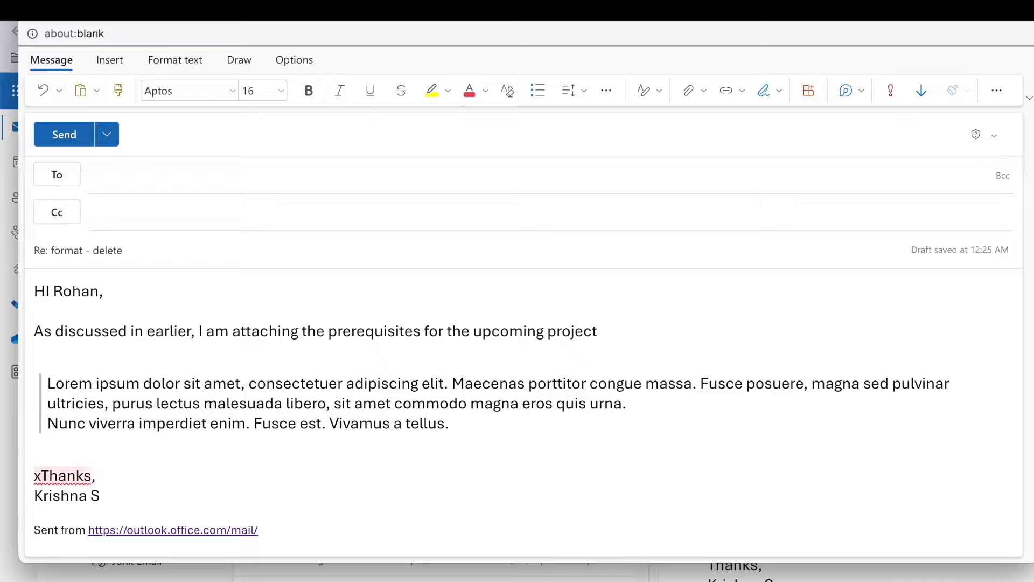
pyautogui.press('BackSpace')
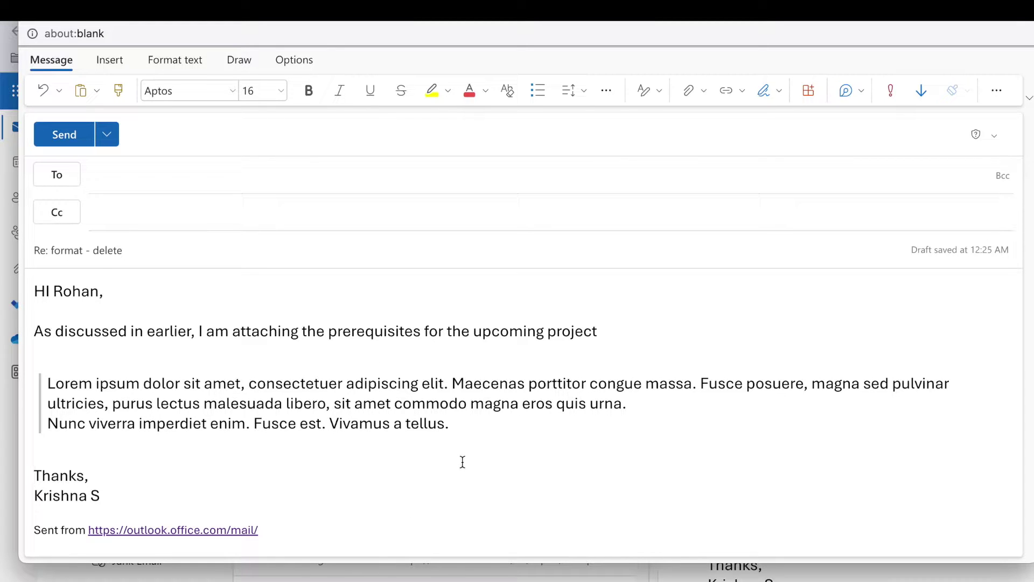
pyautogui.moveTo(473, 431); pyautogui.dragTo(40, 382)
pyautogui.moveTo(483, 430); pyautogui.dragTo(43, 383)
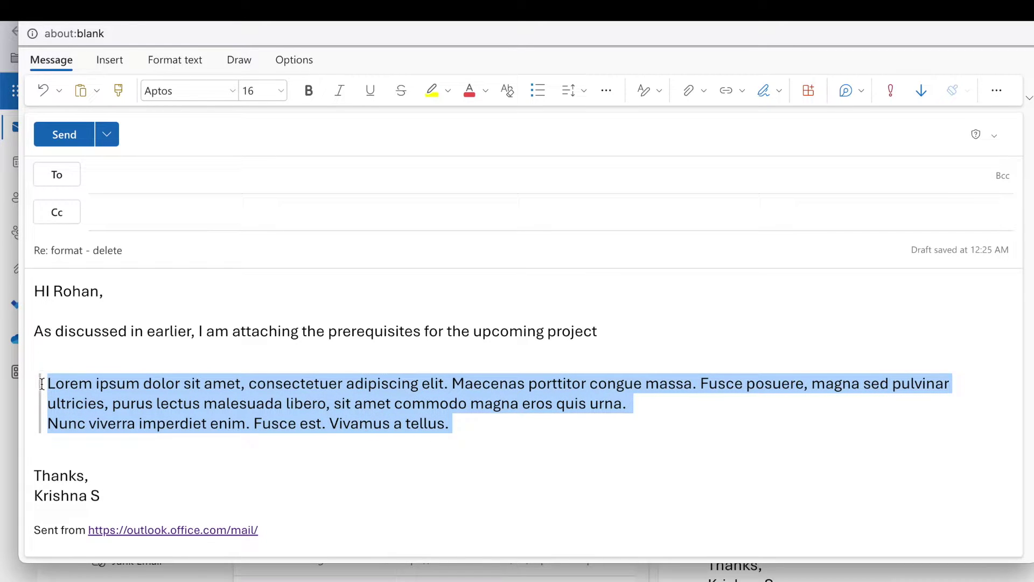
pyautogui.click(483, 437)
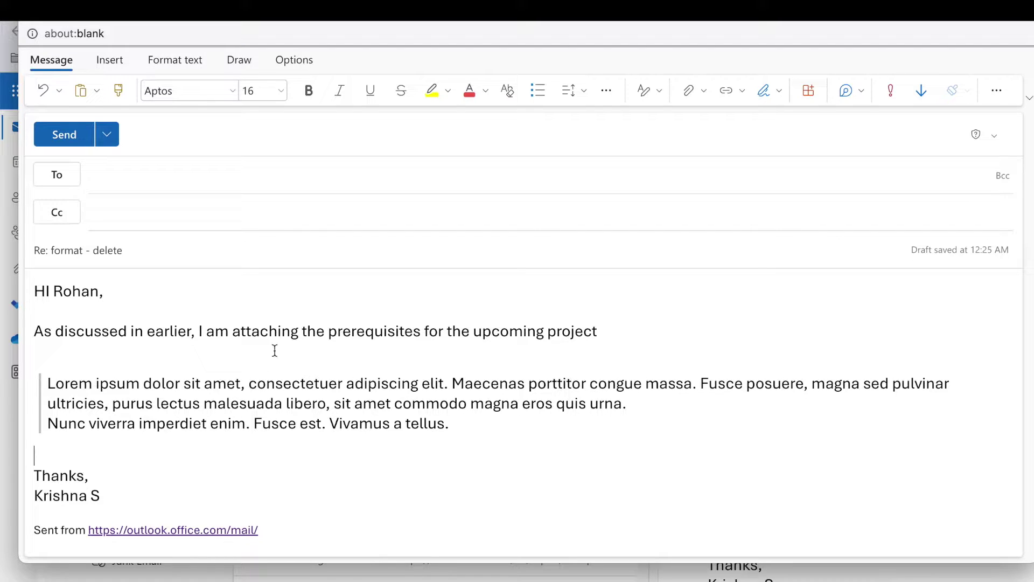
pyautogui.moveTo(101, 330); pyautogui.dragTo(173, 331)
pyautogui.moveTo(57, 330); pyautogui.dragTo(258, 331)
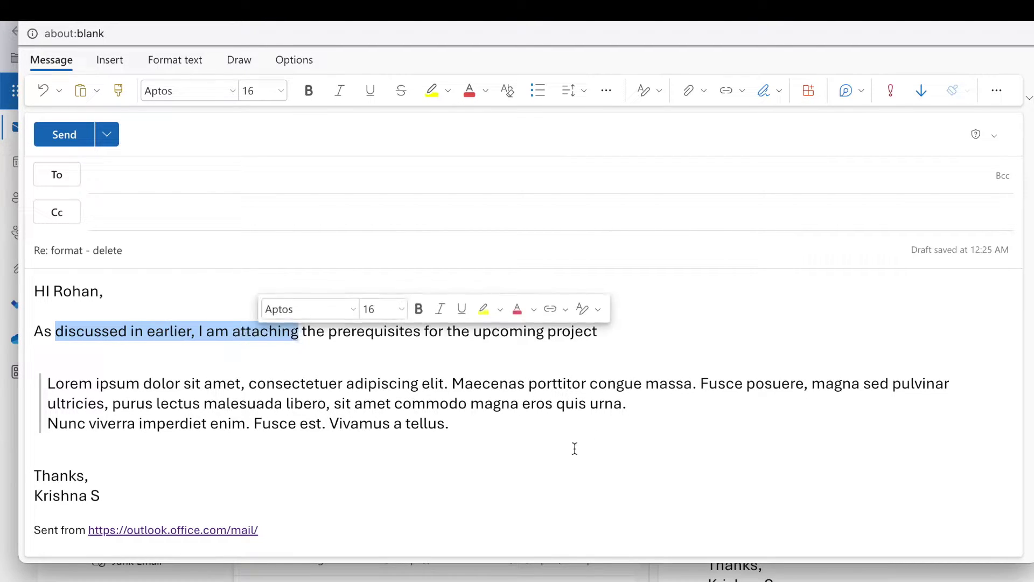
pyautogui.moveTo(457, 429); pyautogui.dragTo(24, 382)
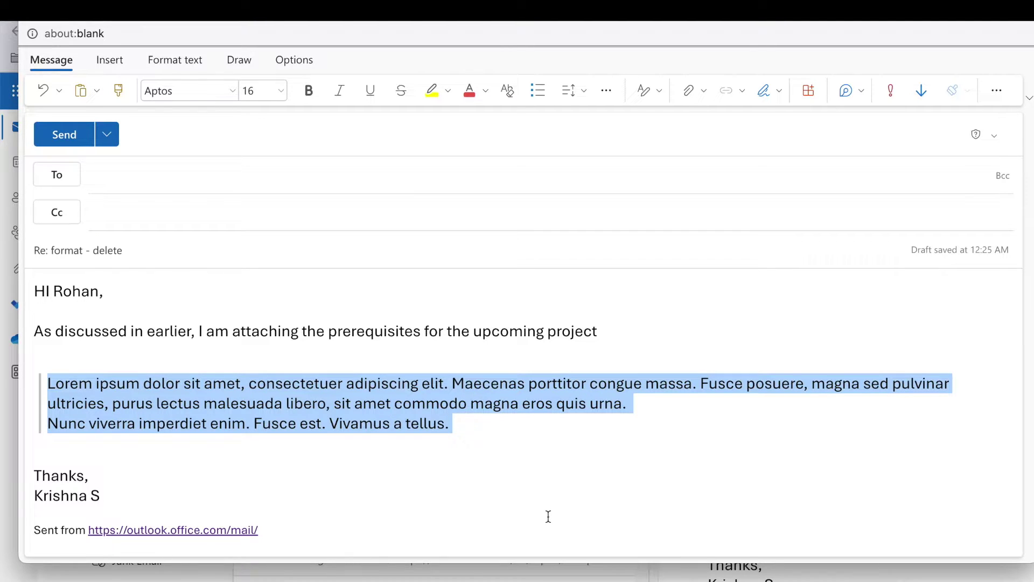
pyautogui.moveTo(259, 531); pyautogui.dragTo(85, 533)
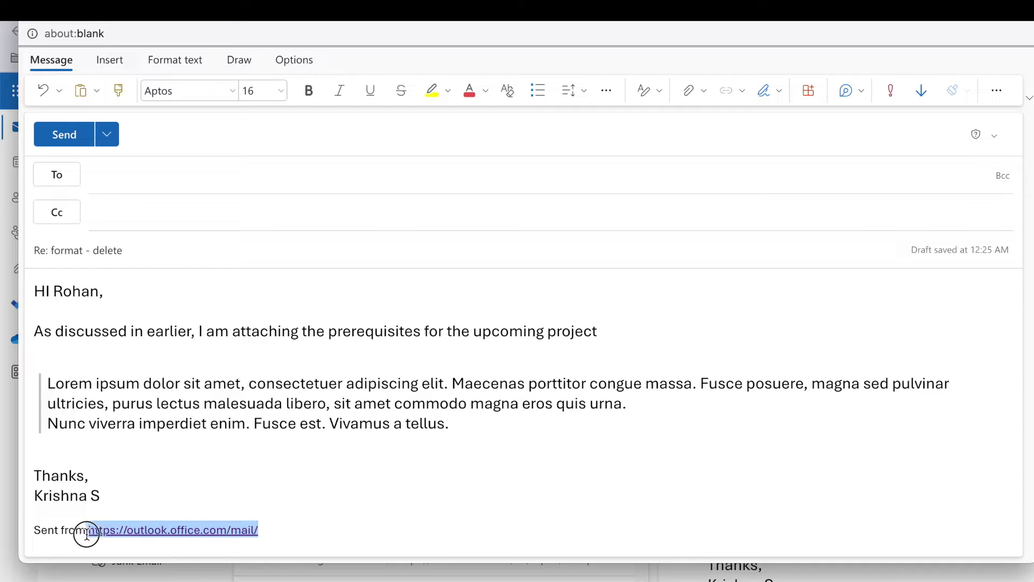
pyautogui.click(655, 504)
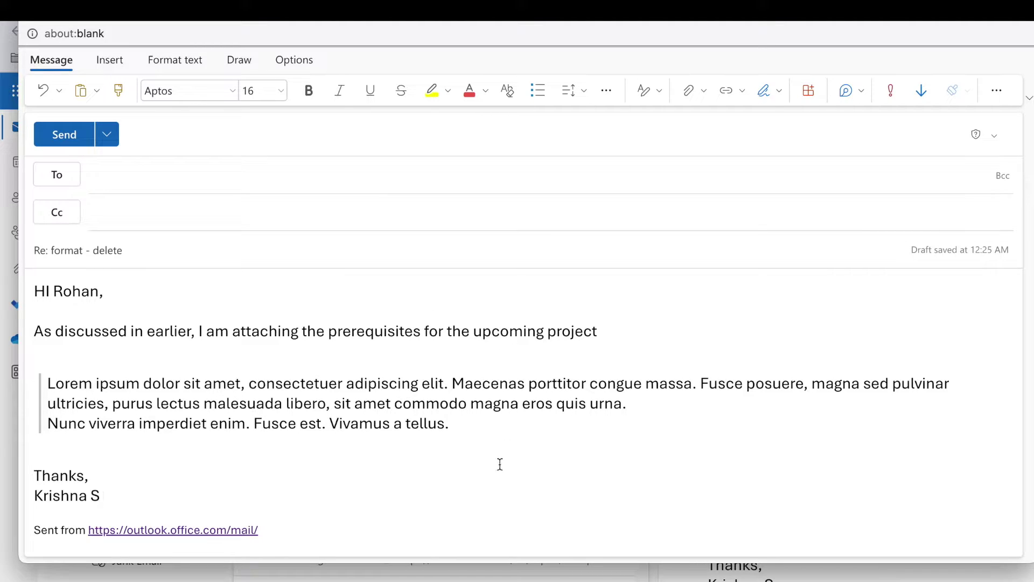
pyautogui.click(108, 447)
# Step: Add lines 'Adding another quoted text', 'some quoted text here' and 'bla bla bal' below the quote
pyautogui.press('Return')
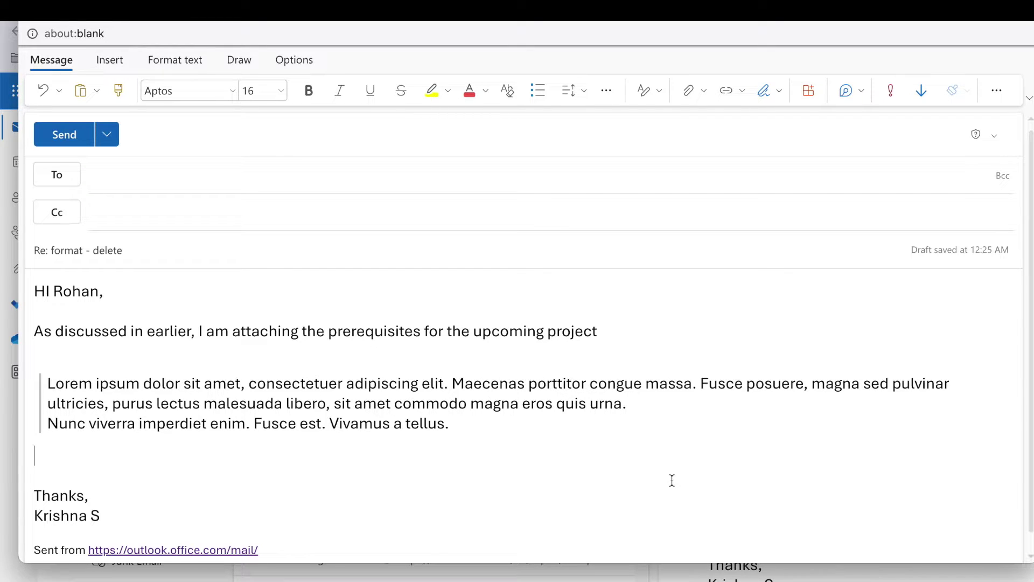
pyautogui.write('Adding onother')
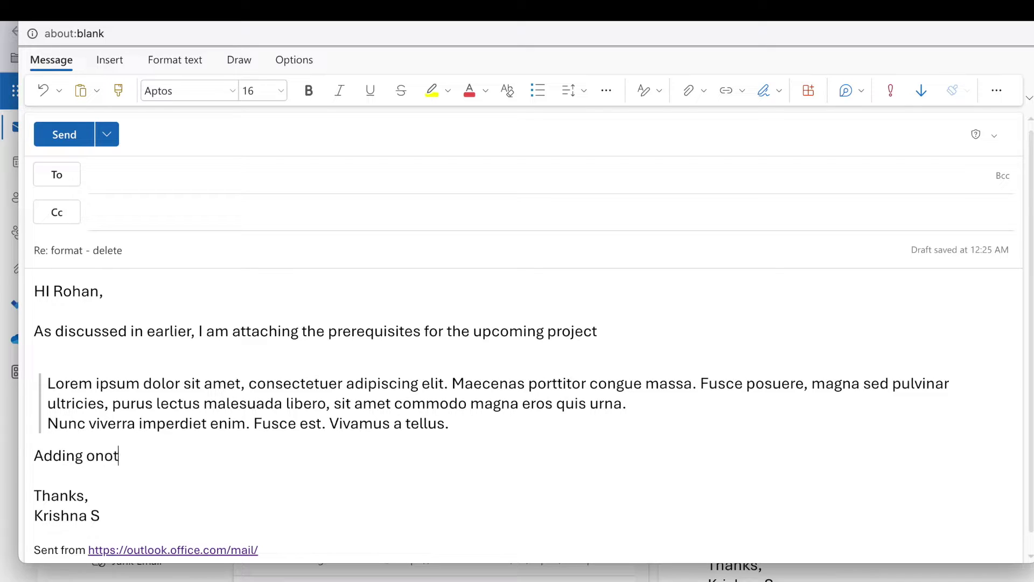
pyautogui.press('BackSpace')
pyautogui.press('BackSpace')
pyautogui.press('BackSpace')
pyautogui.press('BackSpace')
pyautogui.press('BackSpace')
pyautogui.press('BackSpace')
pyautogui.press('BackSpace')
pyautogui.write('another quoted text')
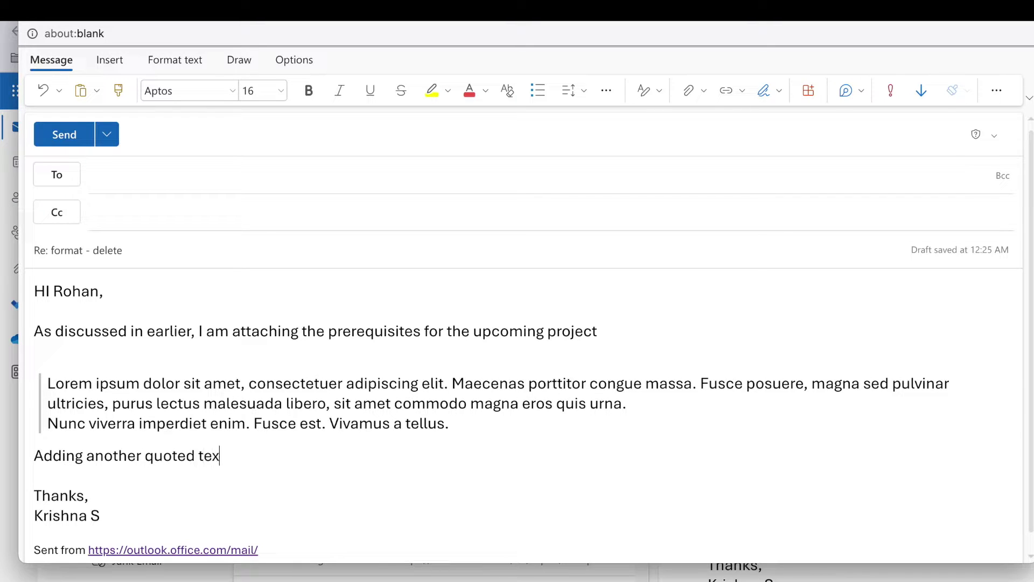
pyautogui.press('Return')
pyautogui.press('Return')
pyautogui.write('some ')
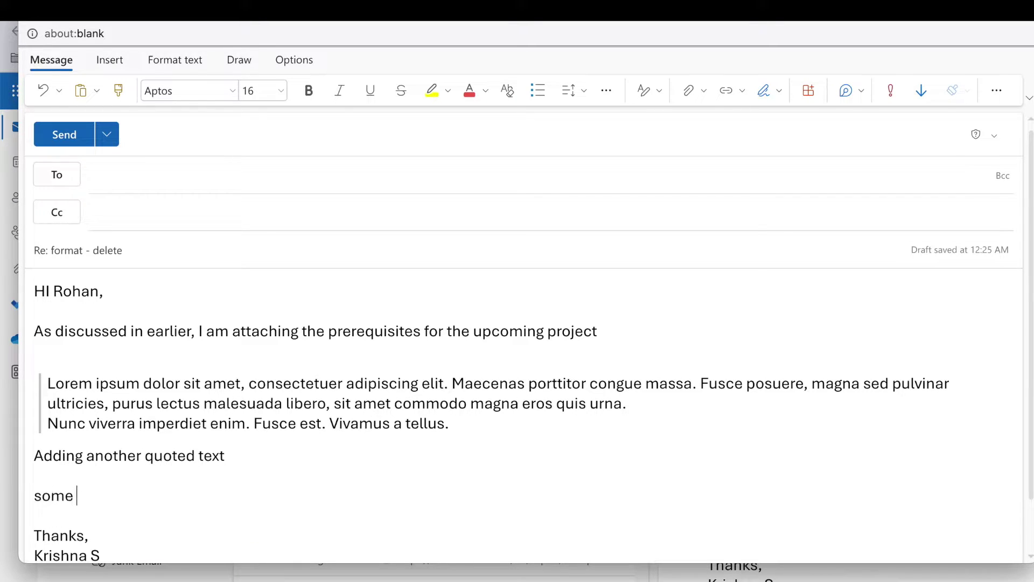
pyautogui.write('quoted text here')
pyautogui.press('Return')
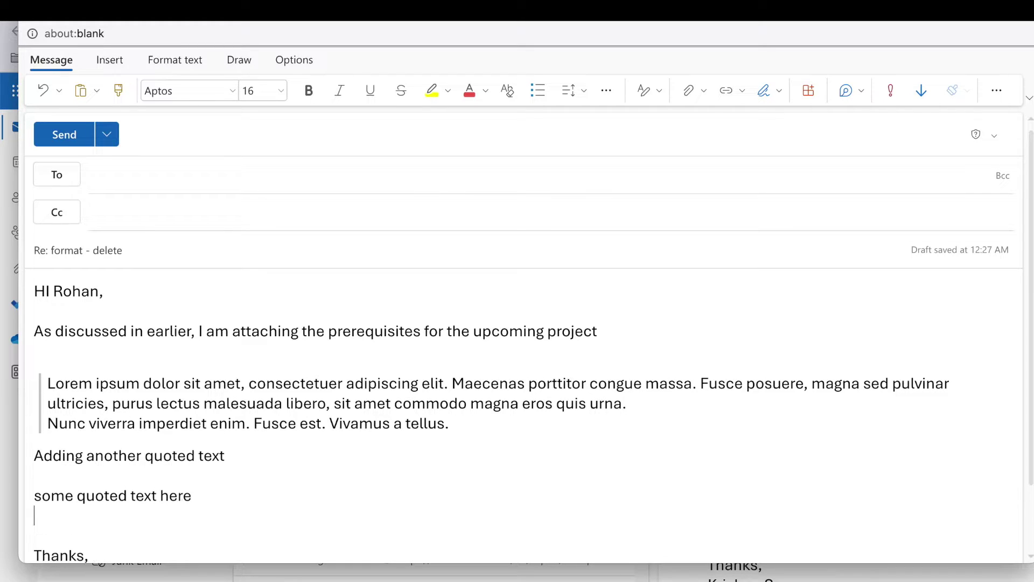
pyautogui.write('bla bla bal')
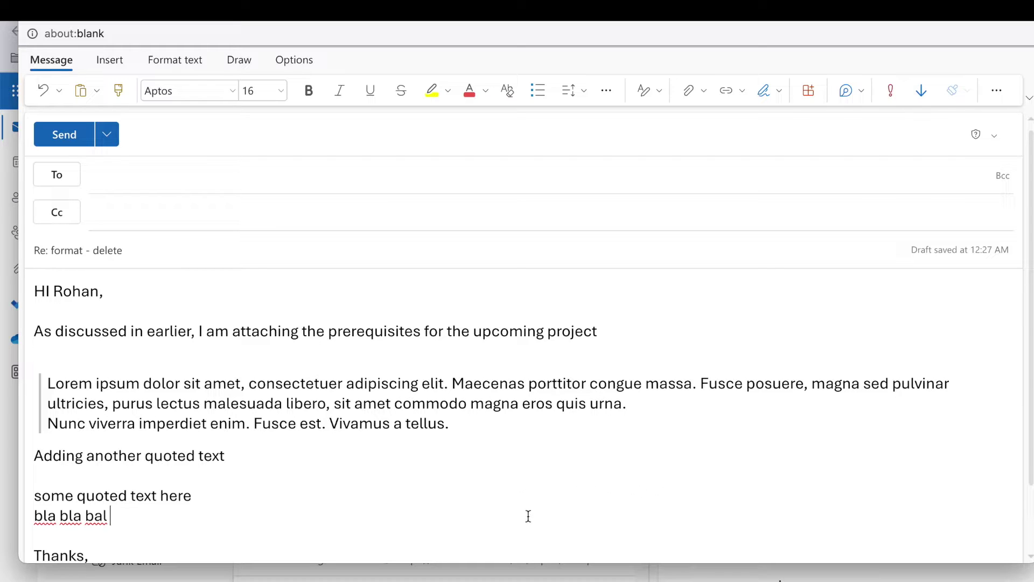
pyautogui.scroll(-1, 144, 522)
# Step: Apply the Quote style to 'some quoted text here' and 'bla bla bal' at size 14
pyautogui.moveTo(118, 487); pyautogui.dragTo(23, 469)
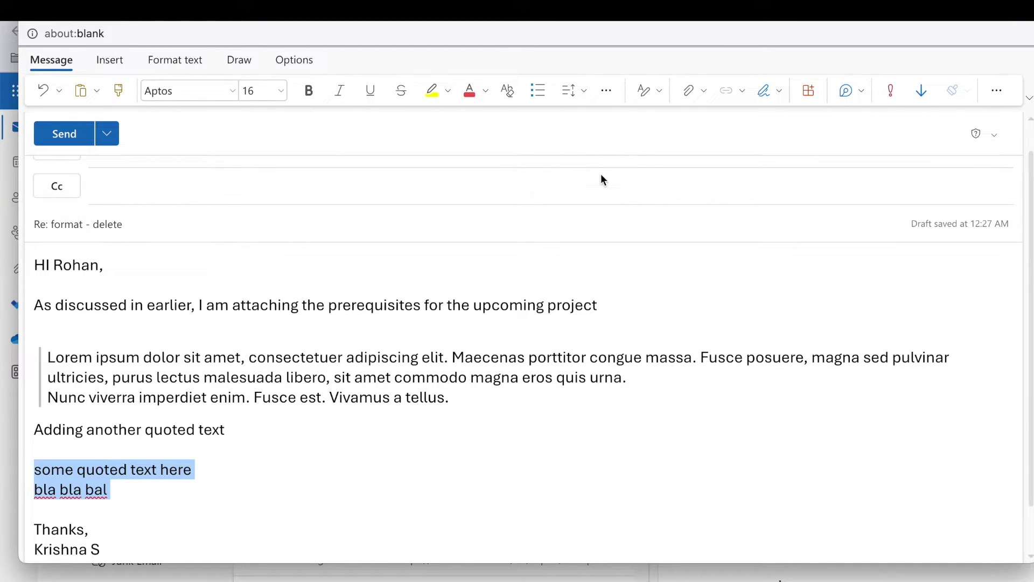
pyautogui.click(661, 91)
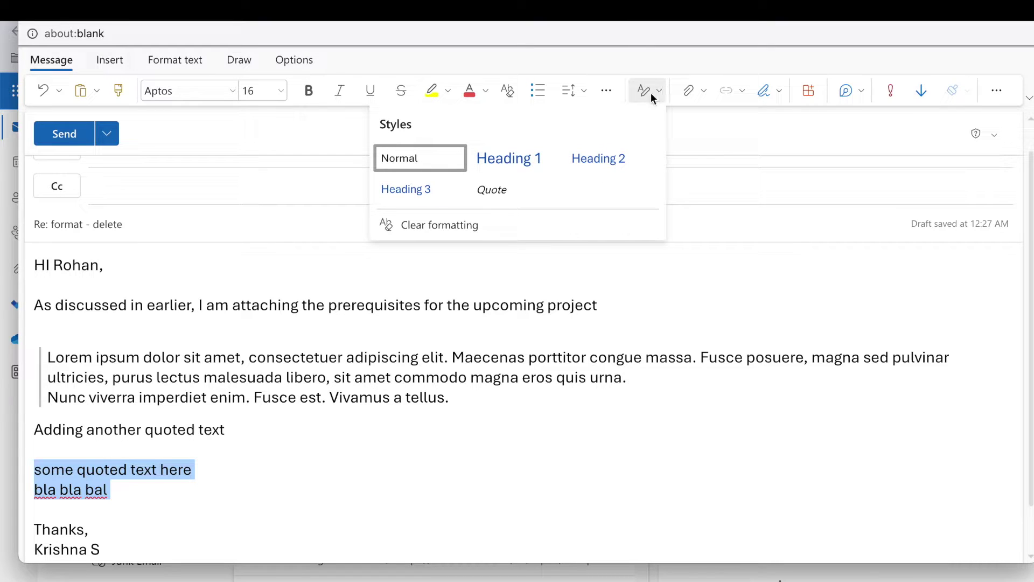
pyautogui.click(506, 188)
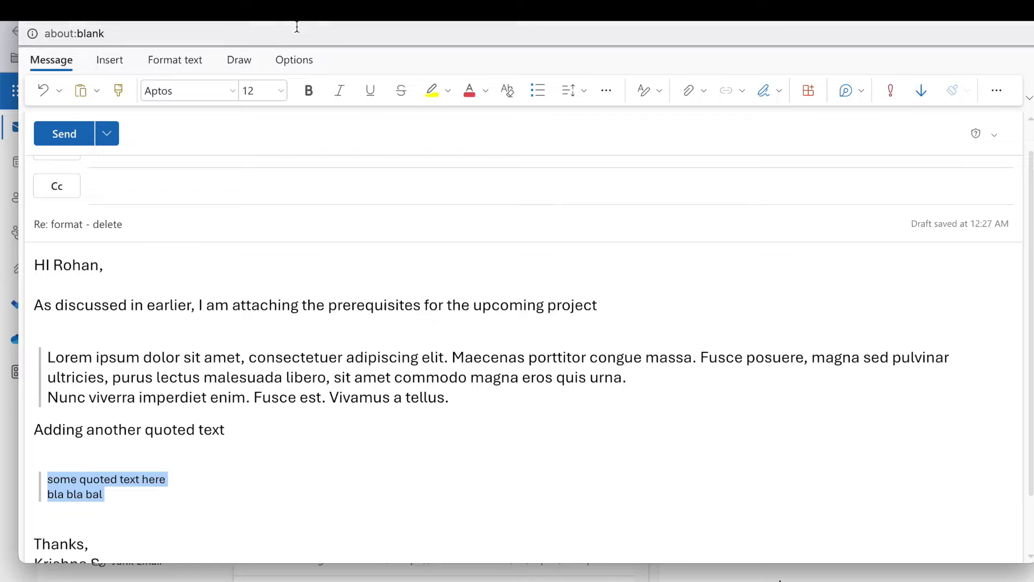
pyautogui.click(280, 90)
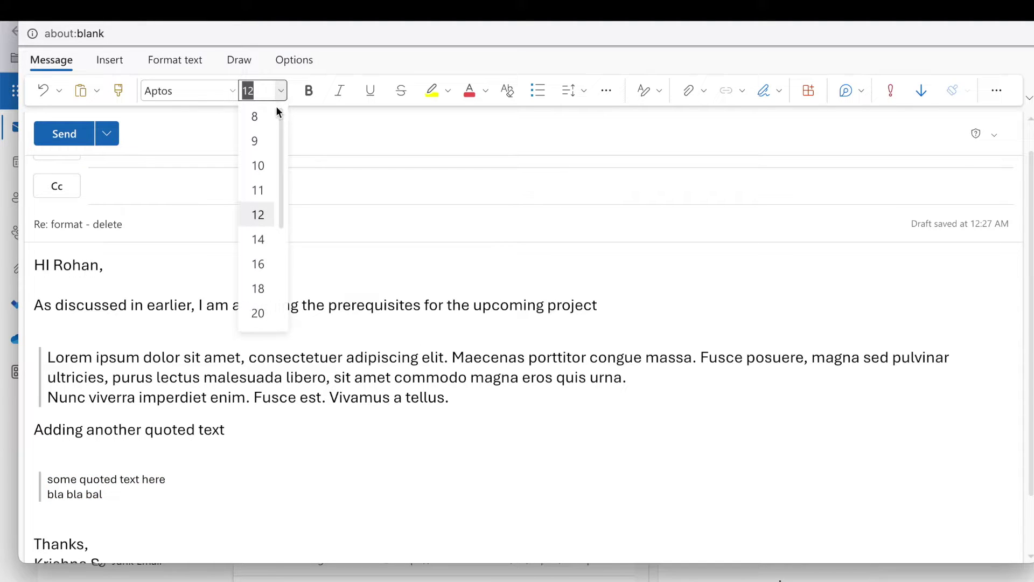
pyautogui.click(258, 241)
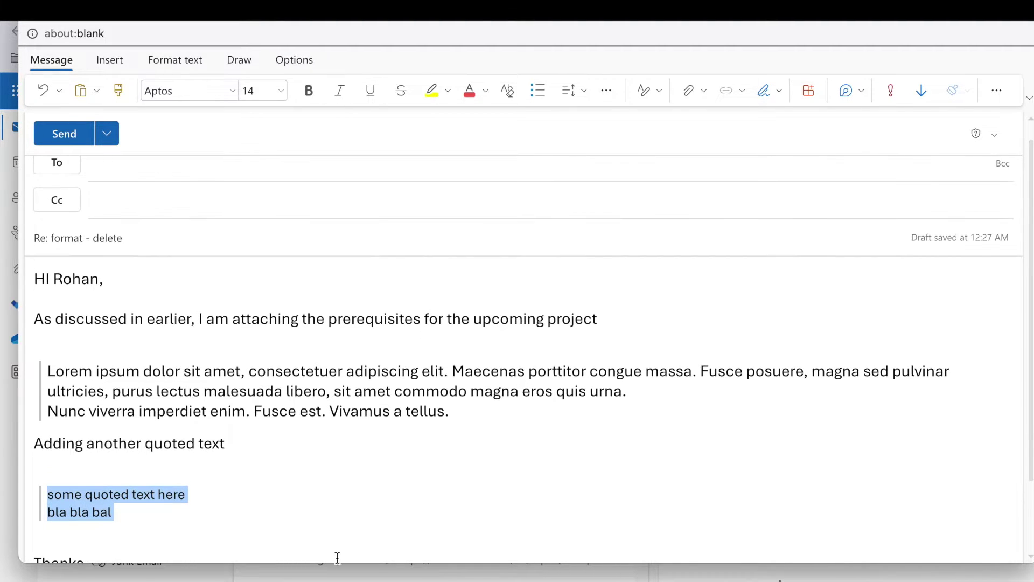
pyautogui.scroll(-3, 418, 397)
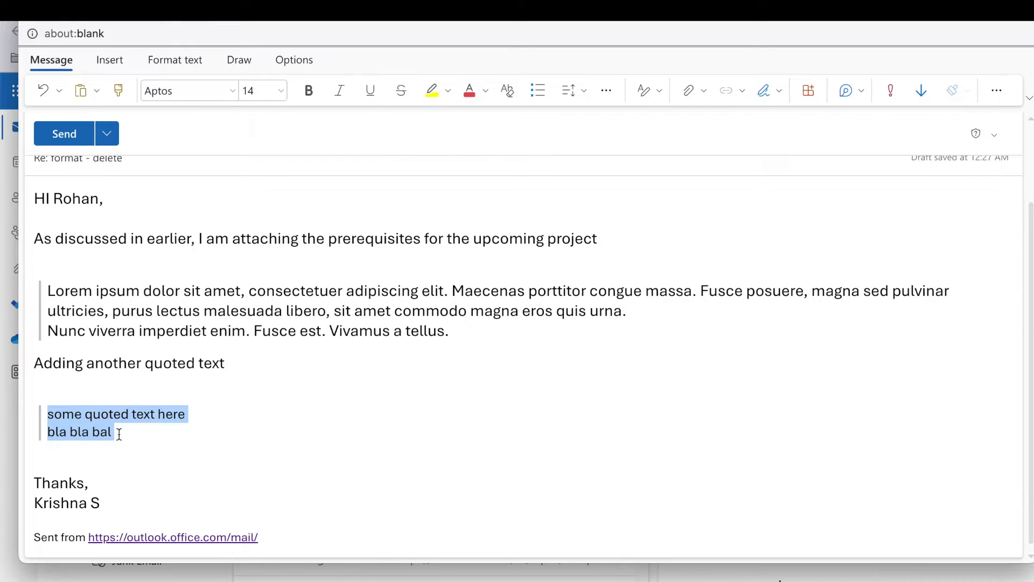
pyautogui.click(155, 439)
# Step: Set the second quote's two lines to Arial Black at font size 11
pyautogui.moveTo(155, 439); pyautogui.dragTo(47, 393)
pyautogui.click(226, 92)
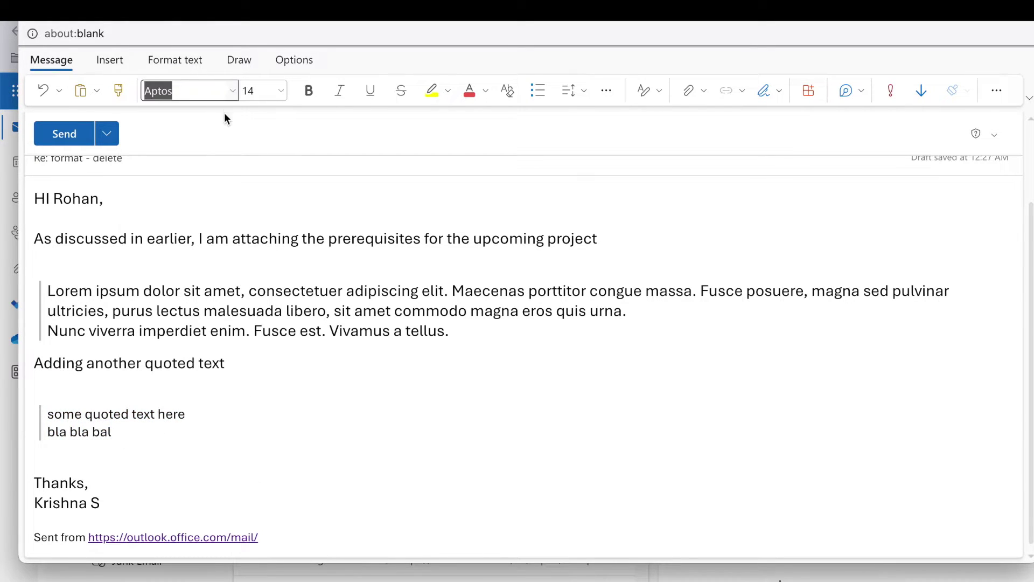
pyautogui.click(233, 90)
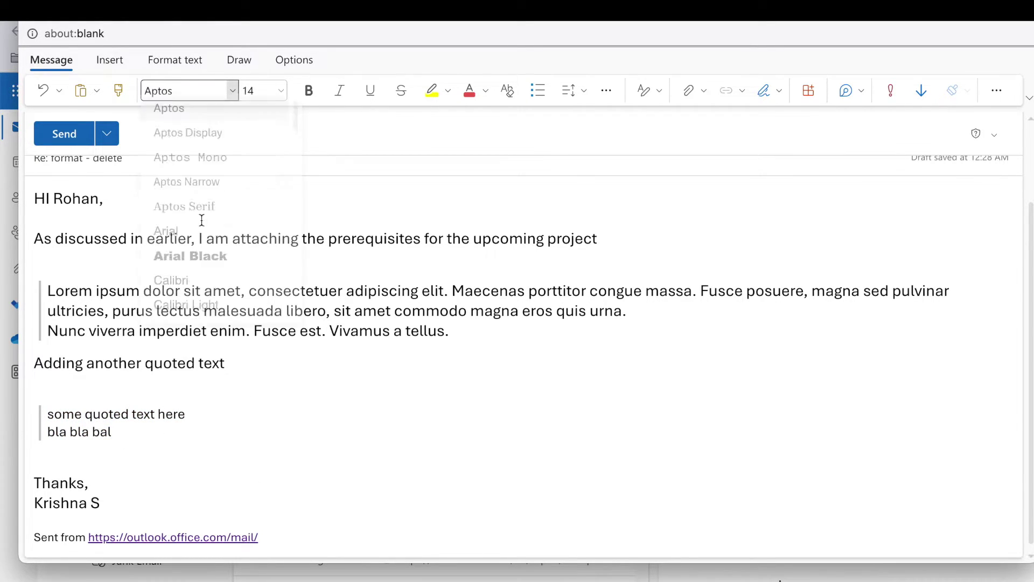
pyautogui.click(189, 265)
pyautogui.click(280, 91)
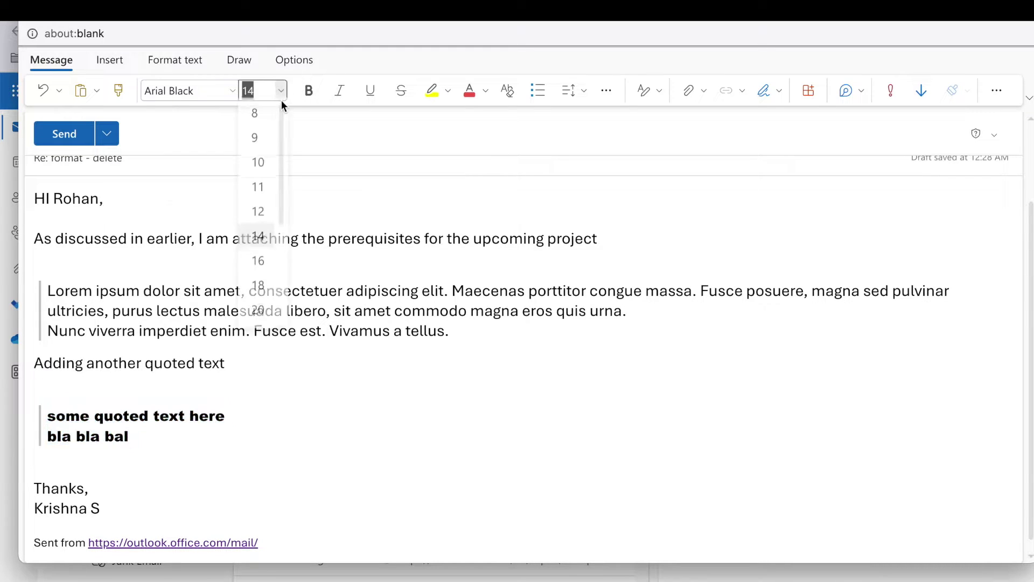
pyautogui.click(254, 185)
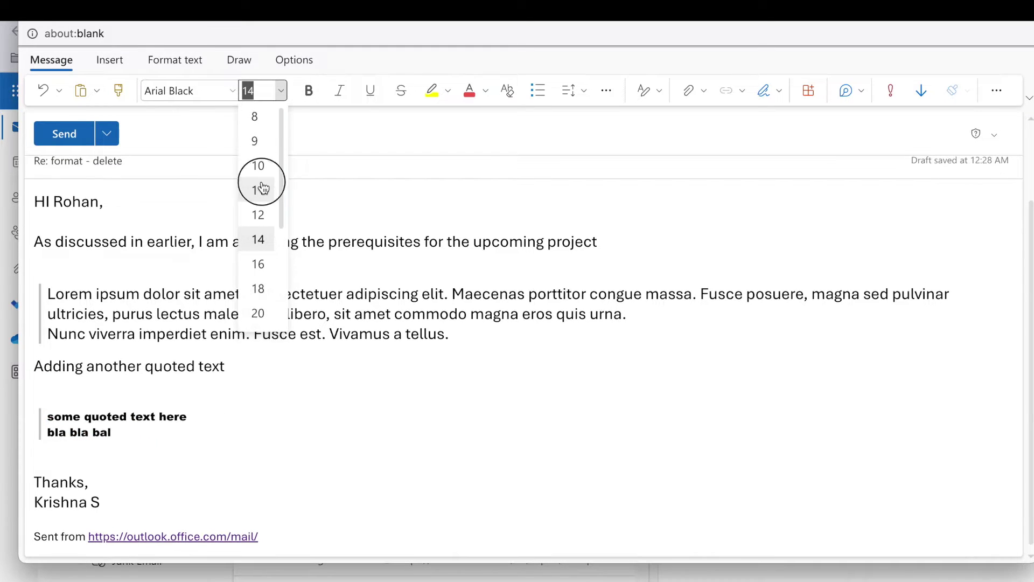
pyautogui.click(50, 424)
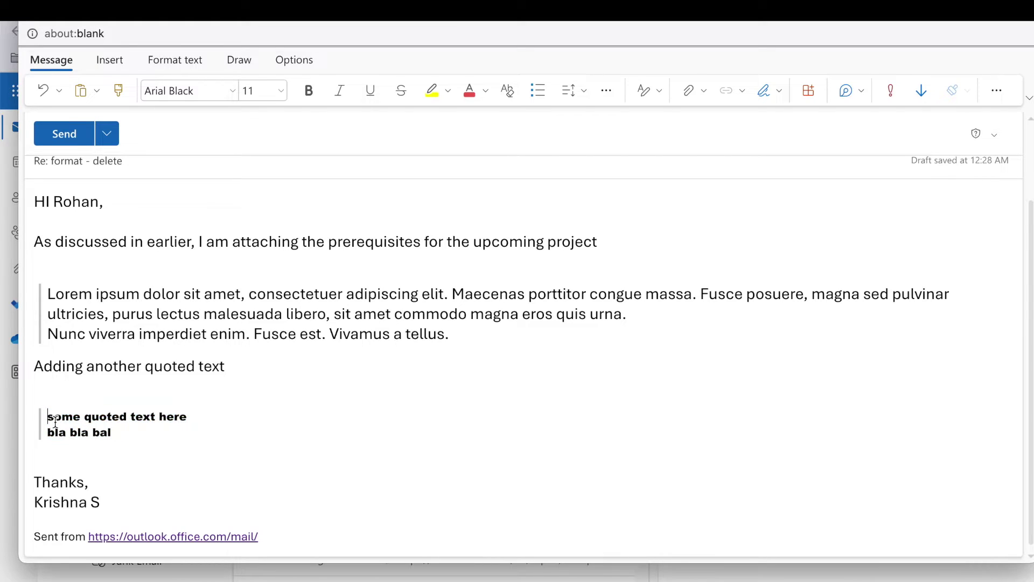
# Step: Select the Outlook link in the signature and switch to the Word document
pyautogui.moveTo(127, 434); pyautogui.dragTo(34, 418)
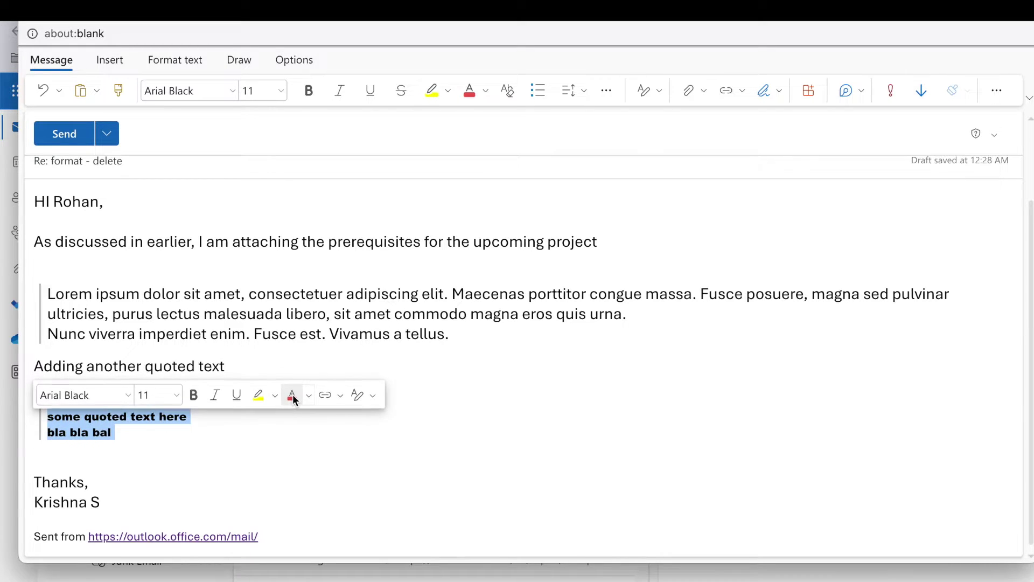
pyautogui.click(493, 420)
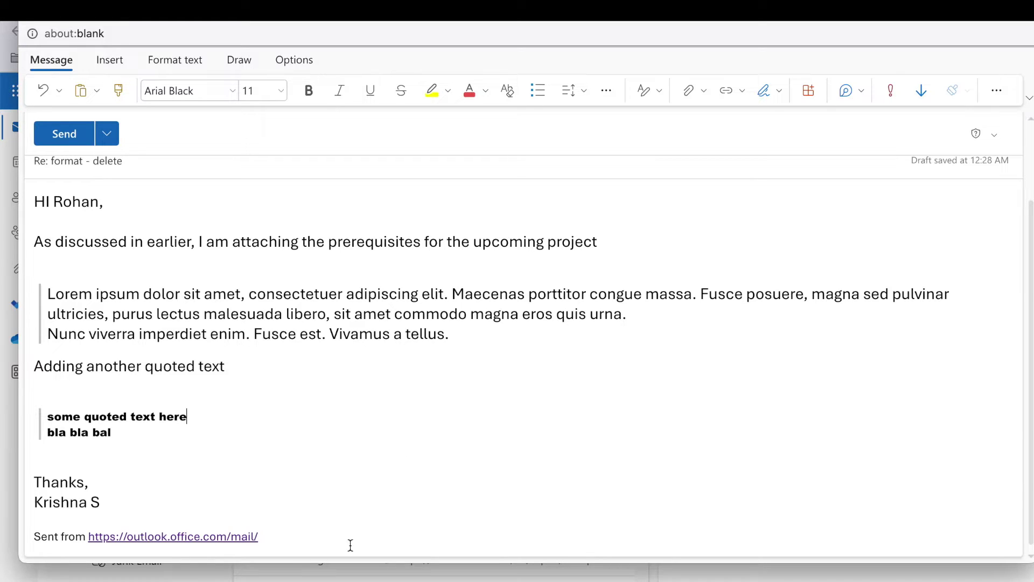
pyautogui.moveTo(267, 537); pyautogui.dragTo(88, 535)
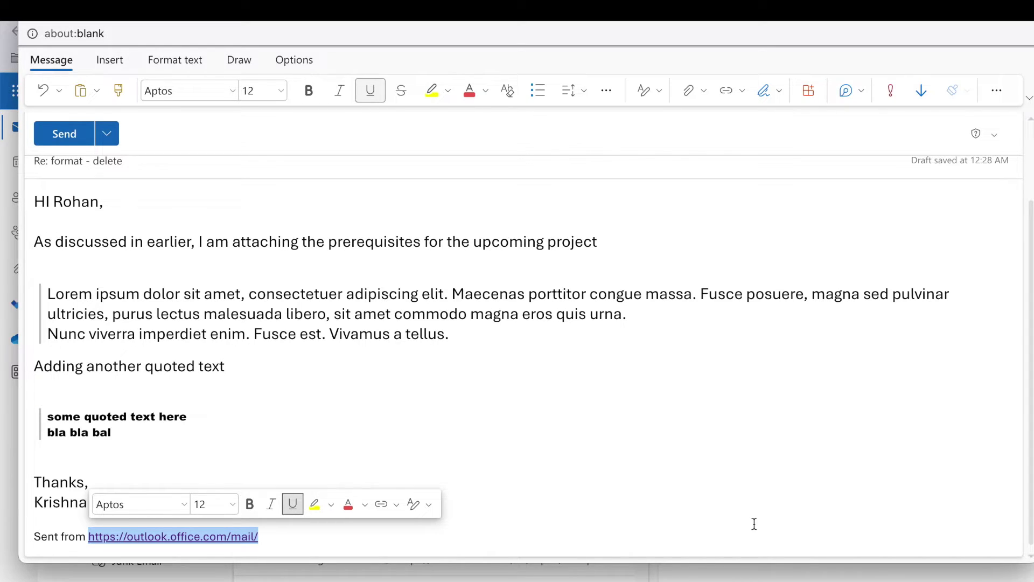
pyautogui.press('super+Tab')
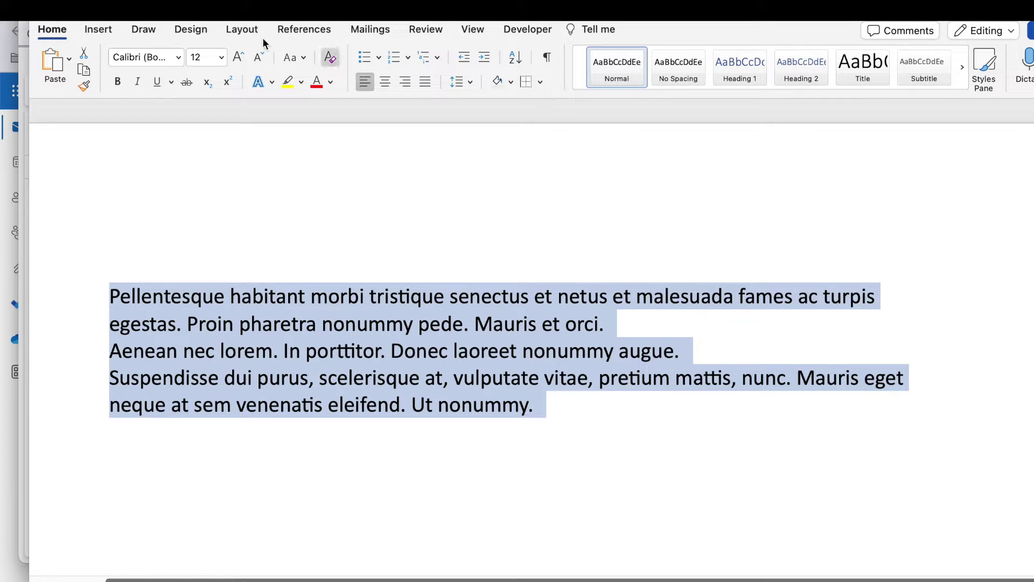
# Step: Give the three Latin paragraphs a Left Border from the Home tab Borders menu
pyautogui.doubleClick(89, 32)
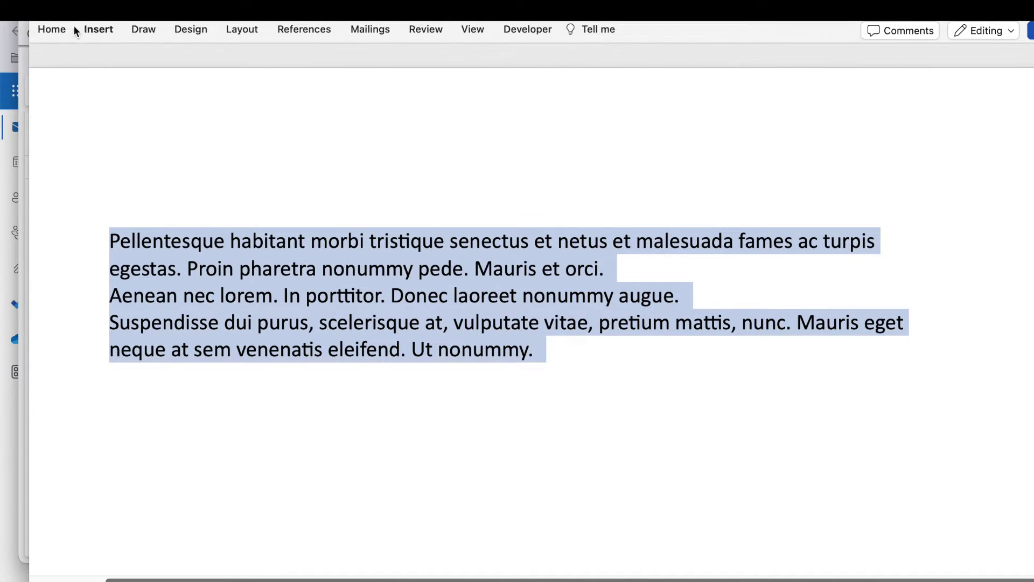
pyautogui.doubleClick(58, 31)
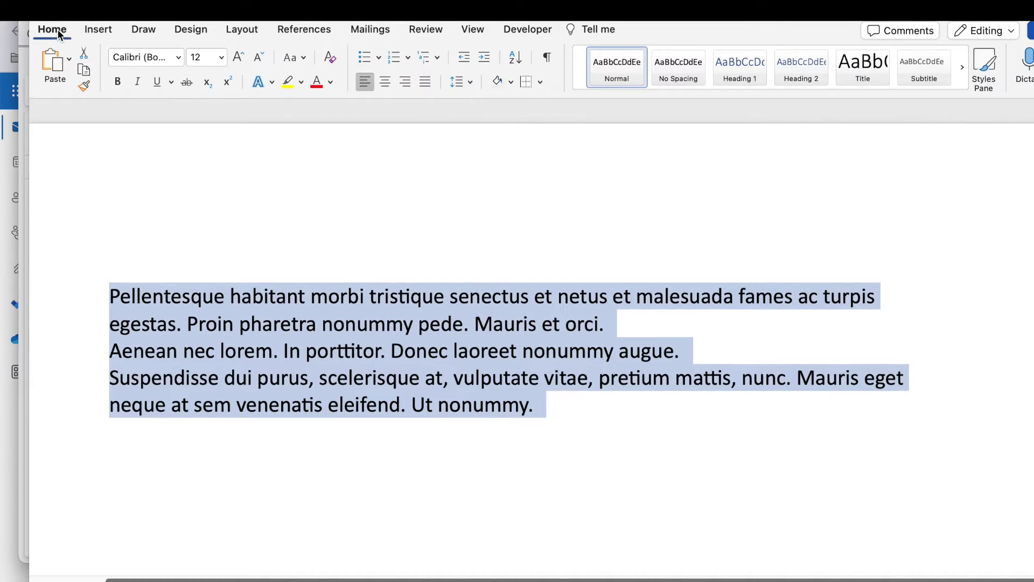
pyautogui.click(541, 80)
pyautogui.click(561, 137)
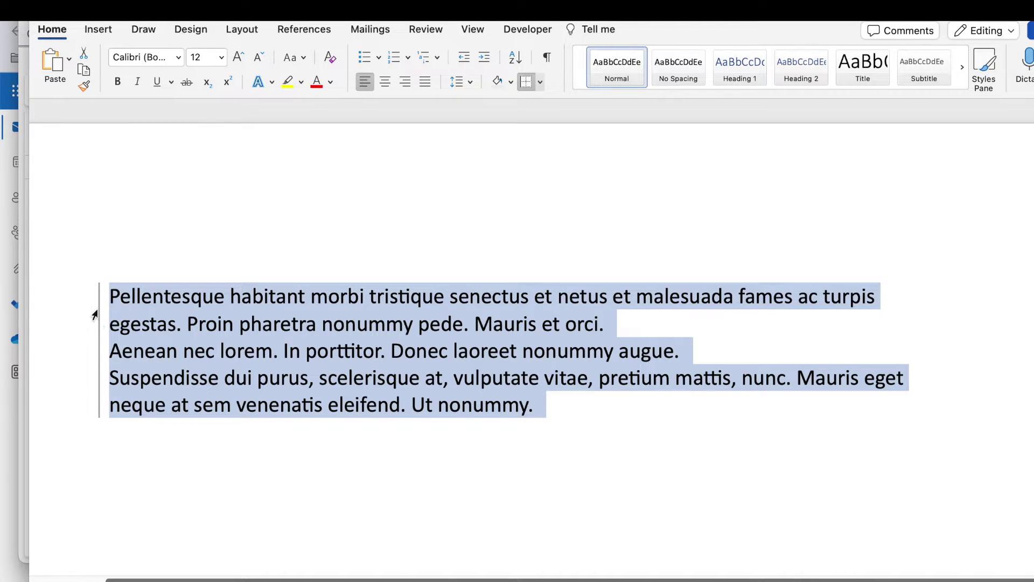
pyautogui.click(554, 409)
# Step: Make the paragraphs' border dark blue at 4½ pt in Borders and Shading
pyautogui.press('Return')
pyautogui.press('BackSpace')
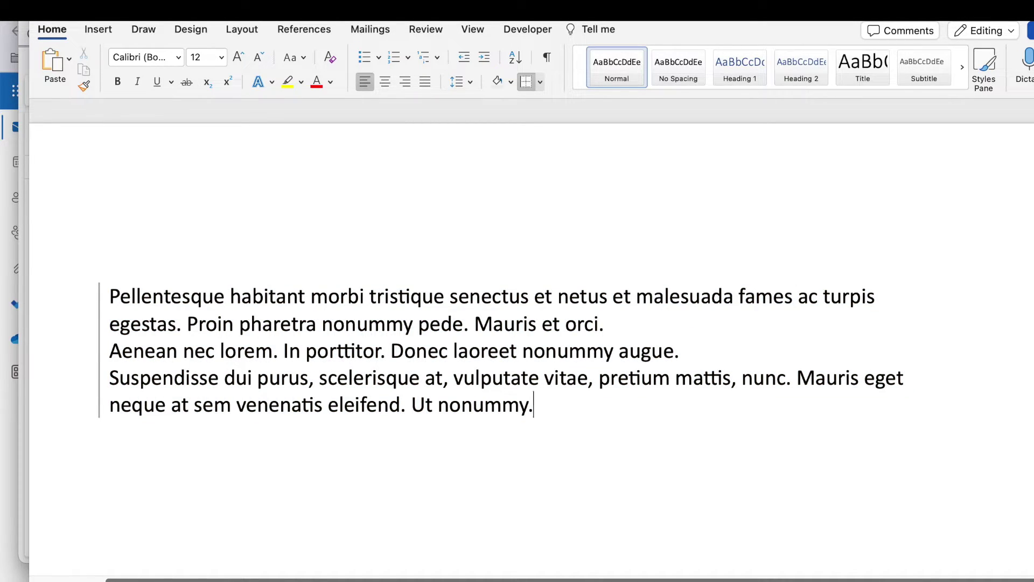
pyautogui.moveTo(566, 412); pyautogui.dragTo(92, 296)
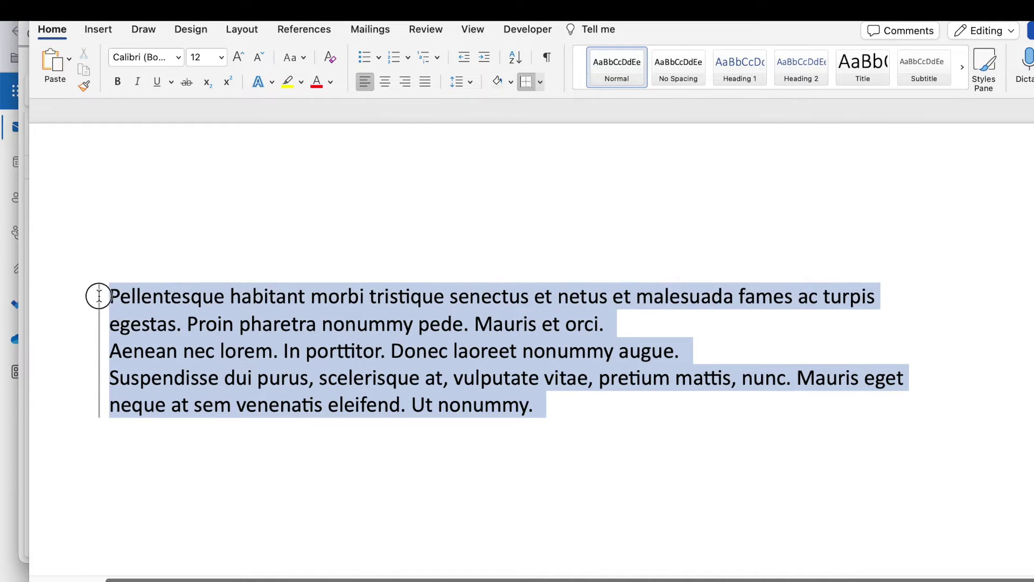
pyautogui.click(540, 82)
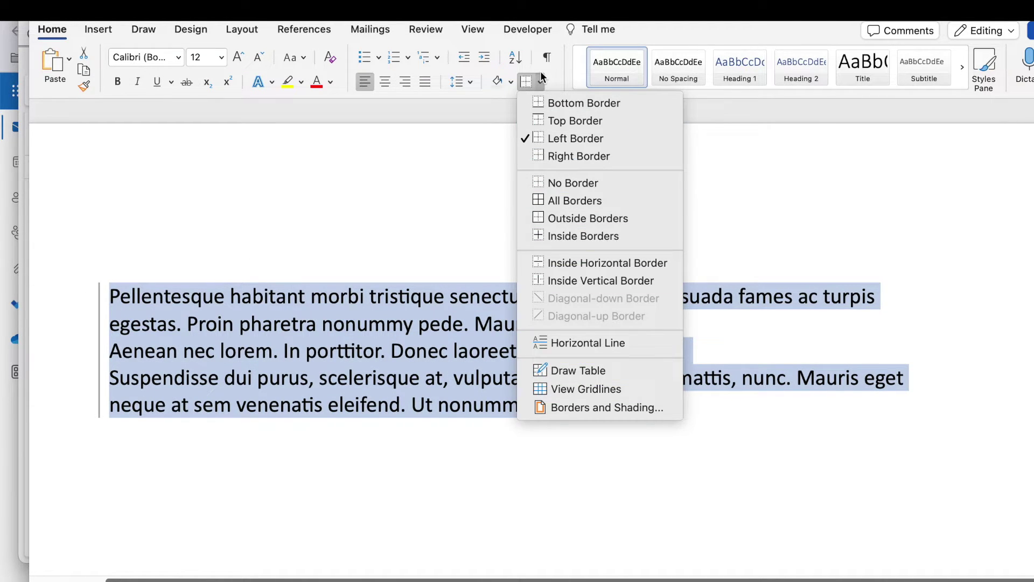
pyautogui.click(637, 412)
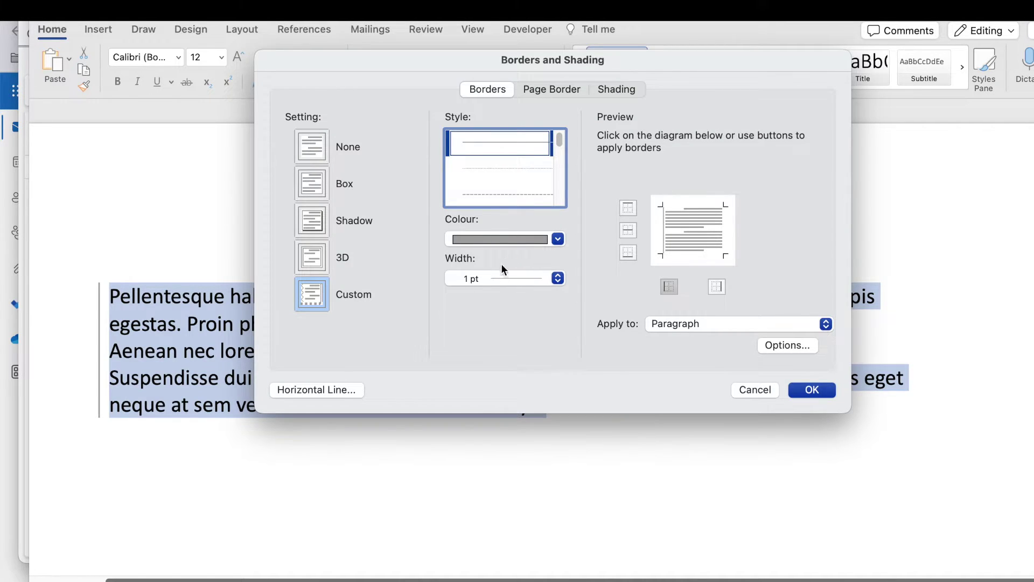
pyautogui.click(494, 240)
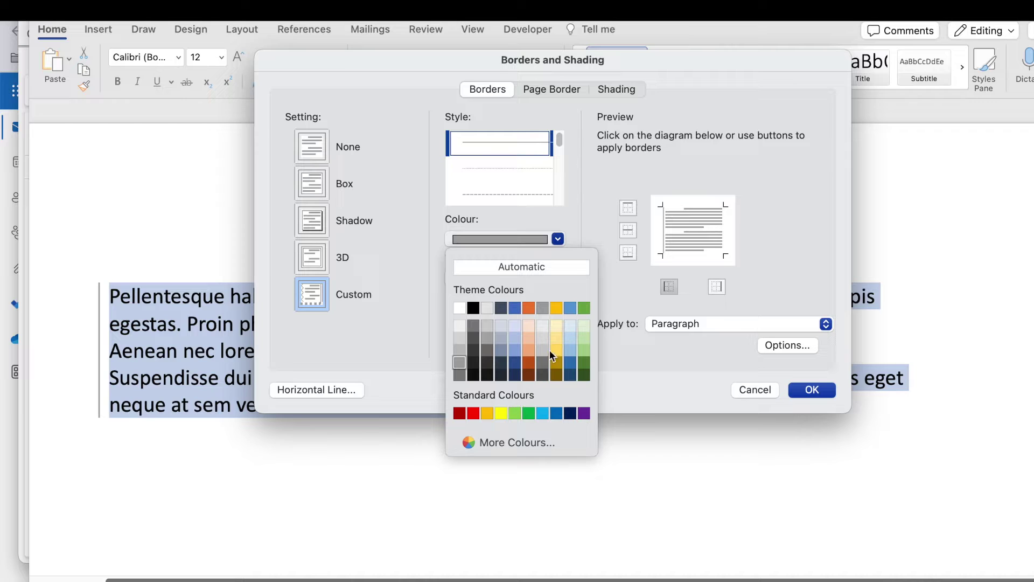
pyautogui.click(515, 364)
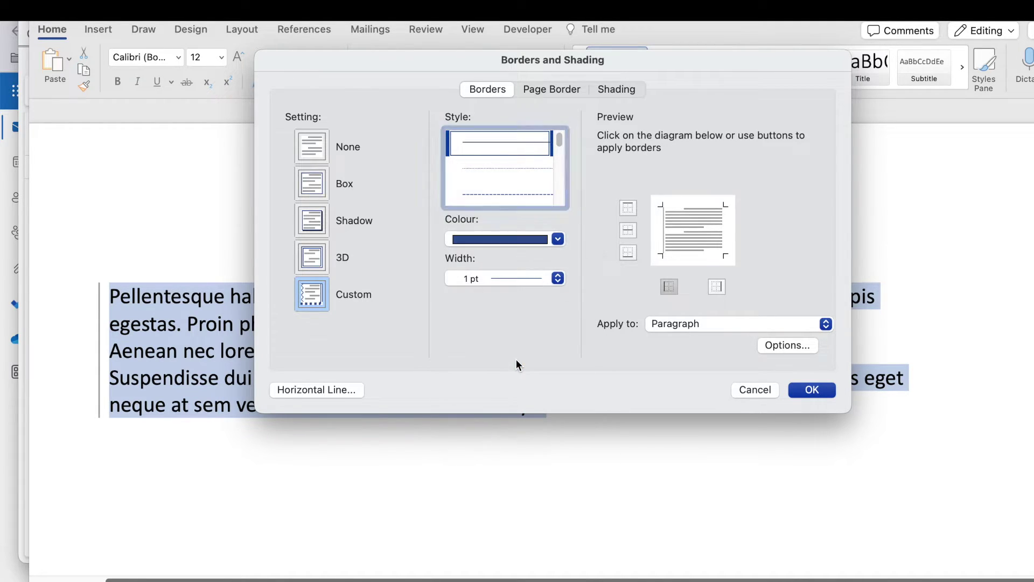
pyautogui.click(521, 280)
pyautogui.click(506, 324)
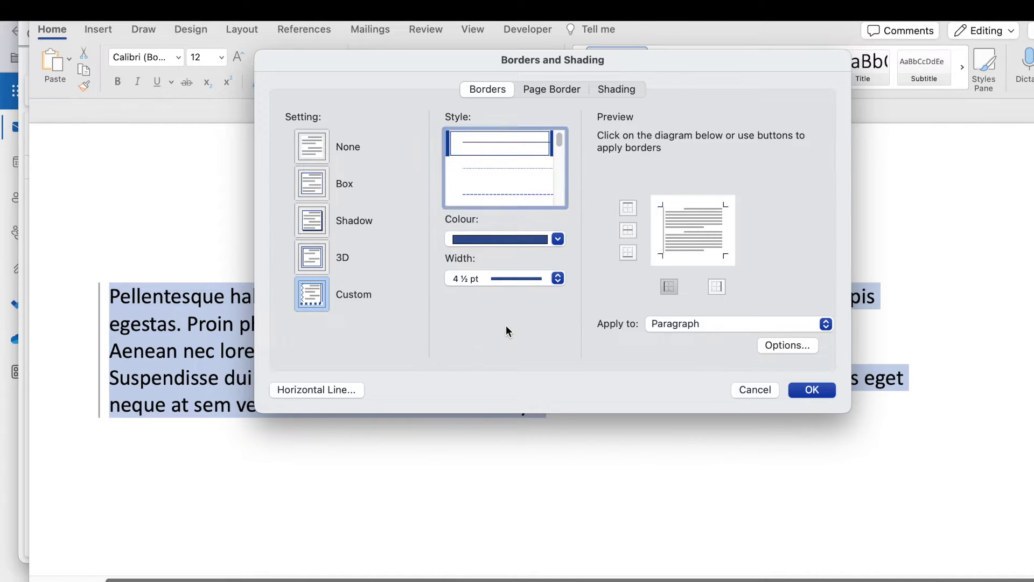
pyautogui.click(811, 390)
pyautogui.click(544, 461)
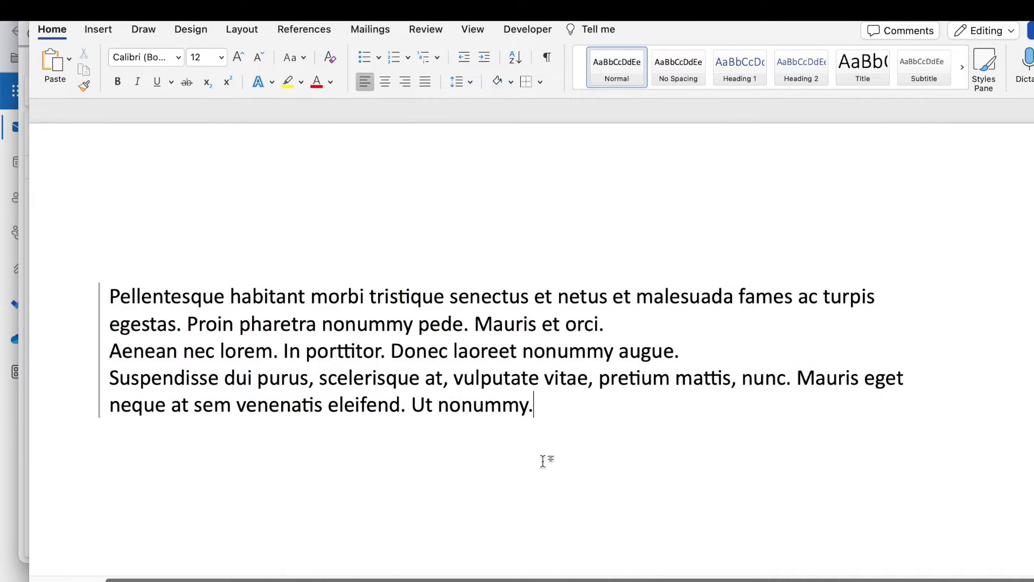
# Step: Reapply the left border to all the bordered text at 6 pt width
pyautogui.moveTo(565, 415); pyautogui.dragTo(183, 350)
pyautogui.click(599, 402)
pyautogui.press('Return')
pyautogui.press('BackSpace')
pyautogui.tripleClick(115, 263)
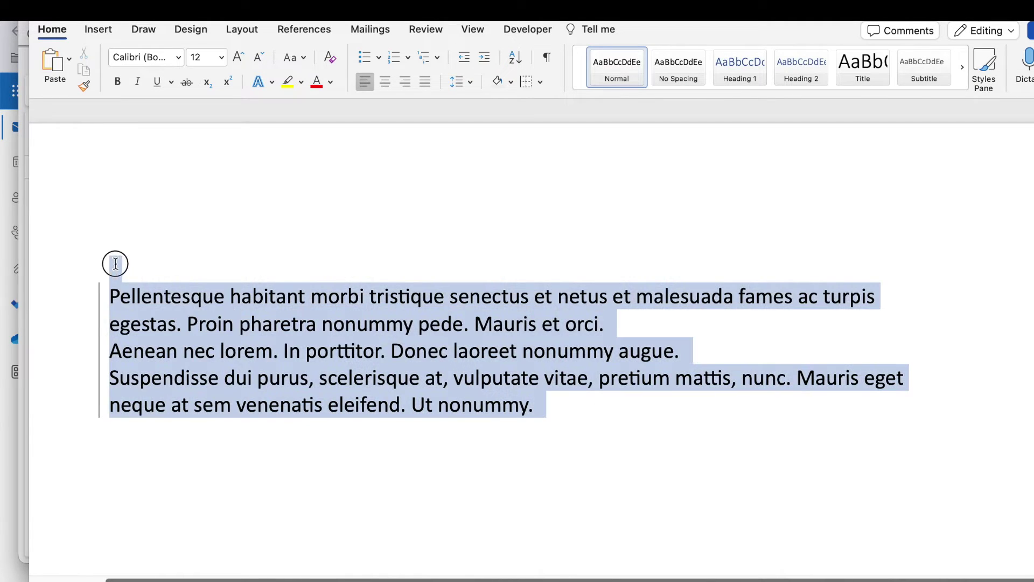
pyautogui.click(540, 81)
pyautogui.click(587, 408)
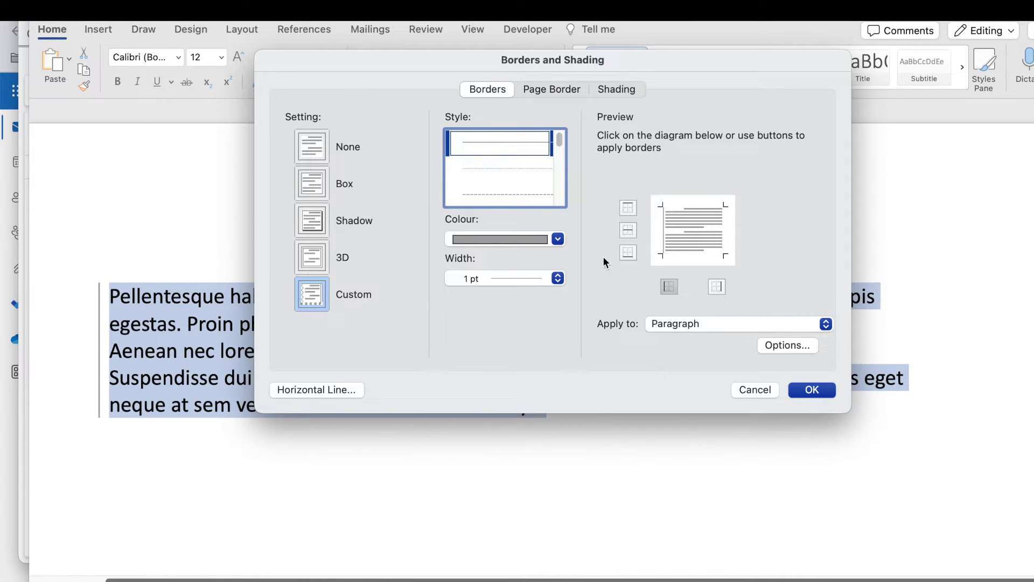
pyautogui.click(664, 231)
pyautogui.click(664, 231)
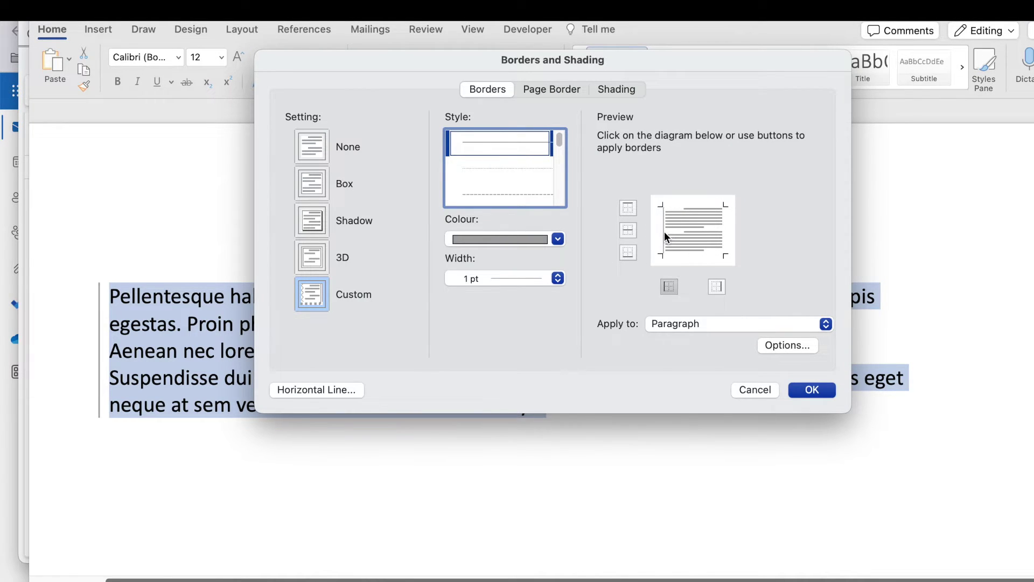
pyautogui.click(508, 278)
pyautogui.click(502, 333)
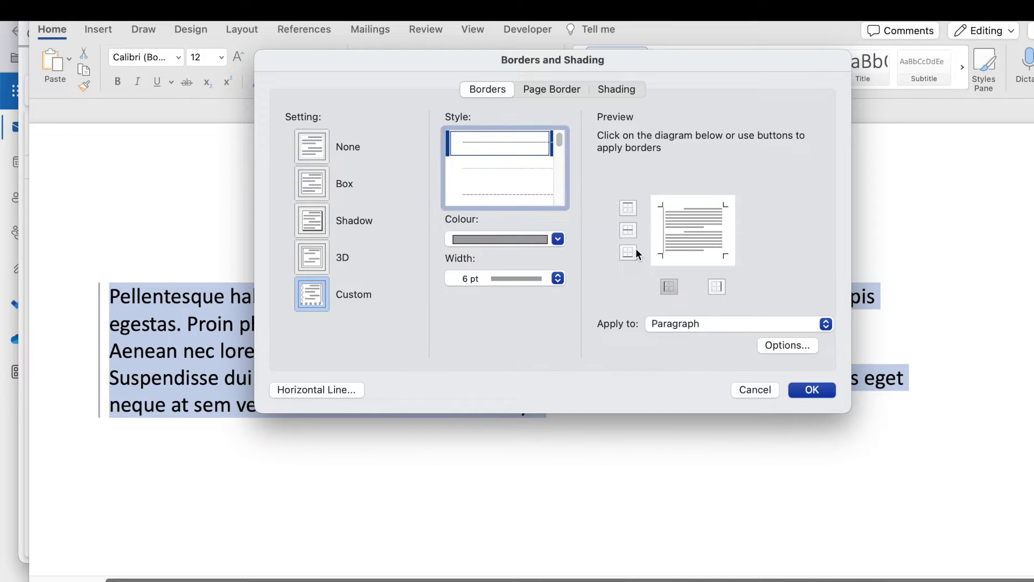
pyautogui.click(664, 231)
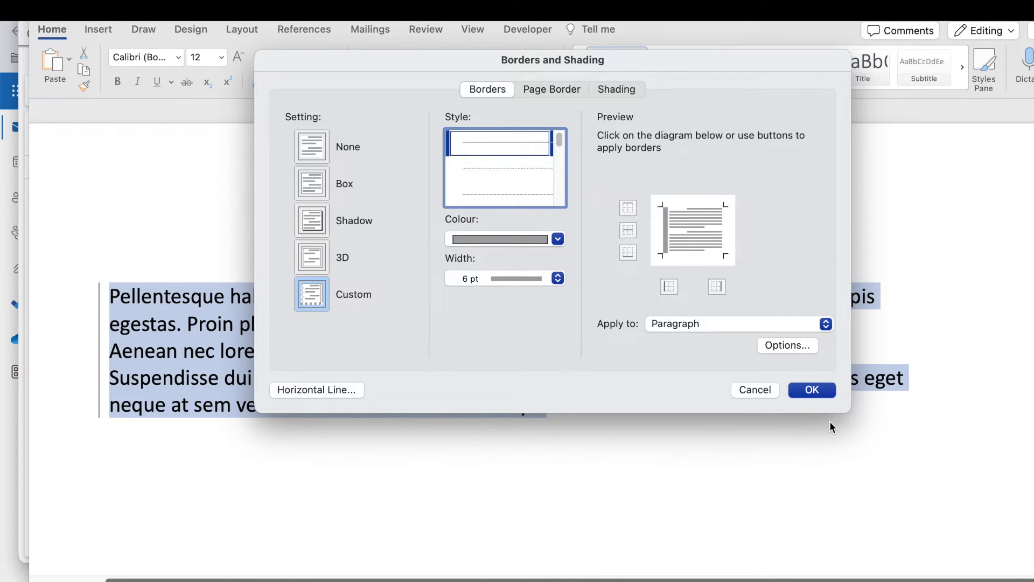
pyautogui.click(816, 389)
pyautogui.click(520, 477)
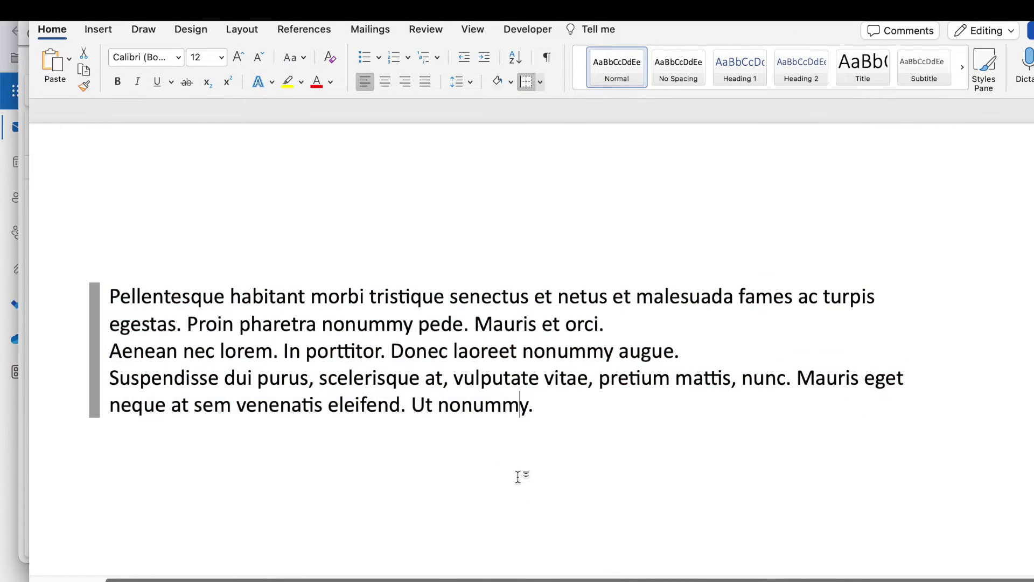
# Step: Recolour the block's left border blue at 4½ pt in Borders and Shading
pyautogui.moveTo(576, 410); pyautogui.dragTo(32, 295)
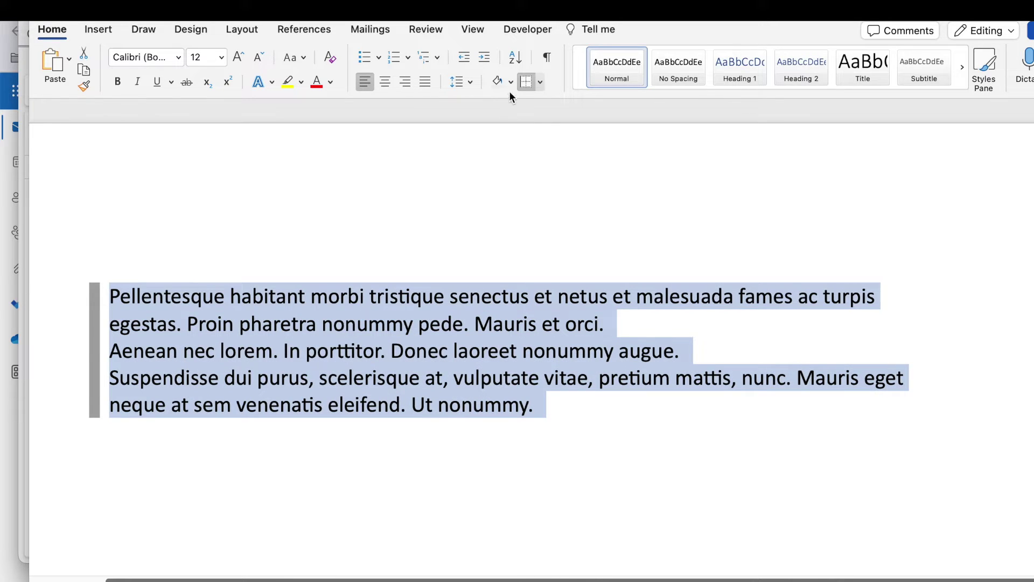
pyautogui.click(541, 82)
pyautogui.click(555, 400)
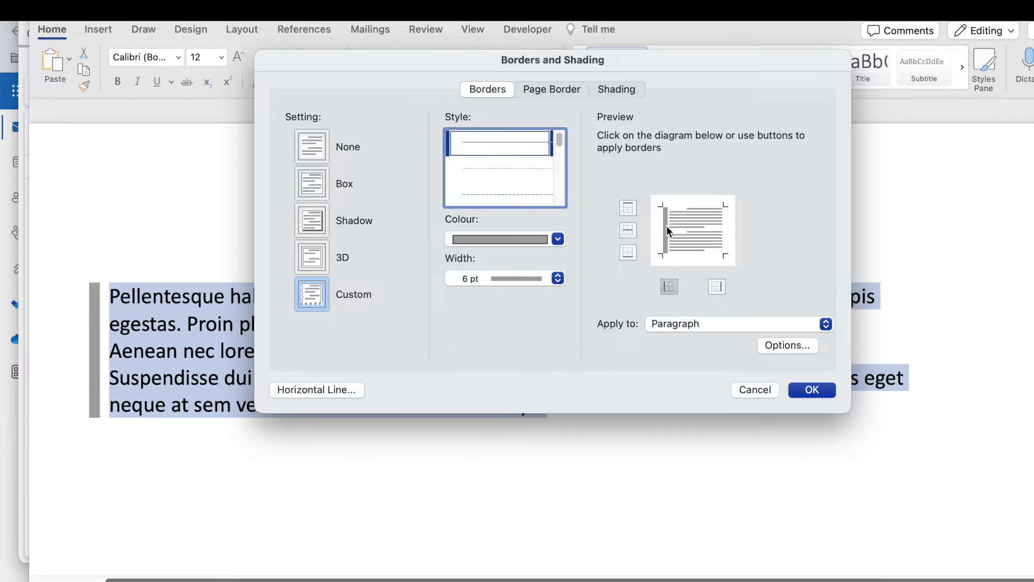
pyautogui.click(667, 226)
pyautogui.click(665, 226)
pyautogui.click(519, 277)
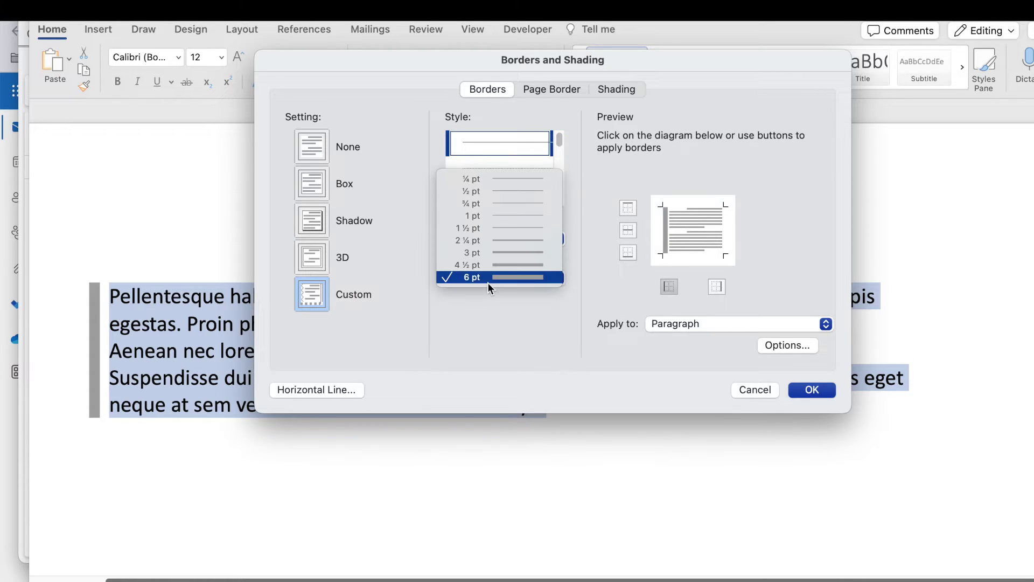
pyautogui.click(502, 263)
pyautogui.click(531, 238)
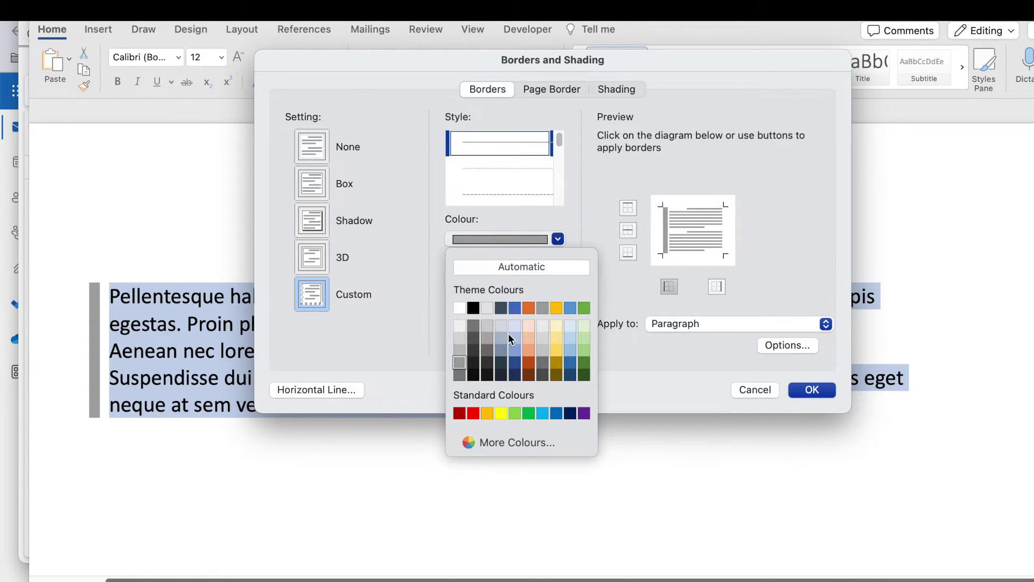
pyautogui.click(514, 353)
pyautogui.click(664, 227)
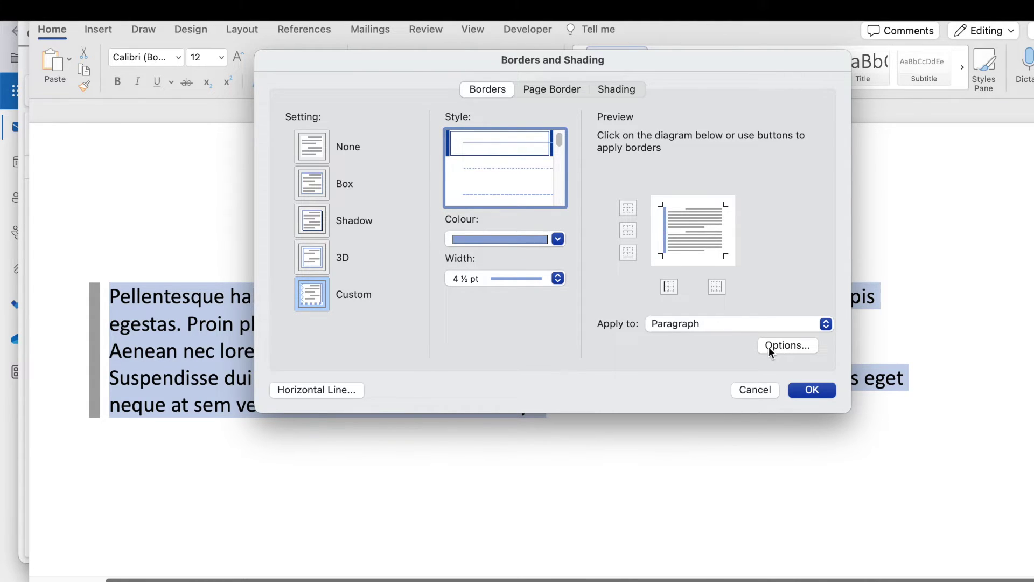
pyautogui.click(812, 390)
pyautogui.click(595, 447)
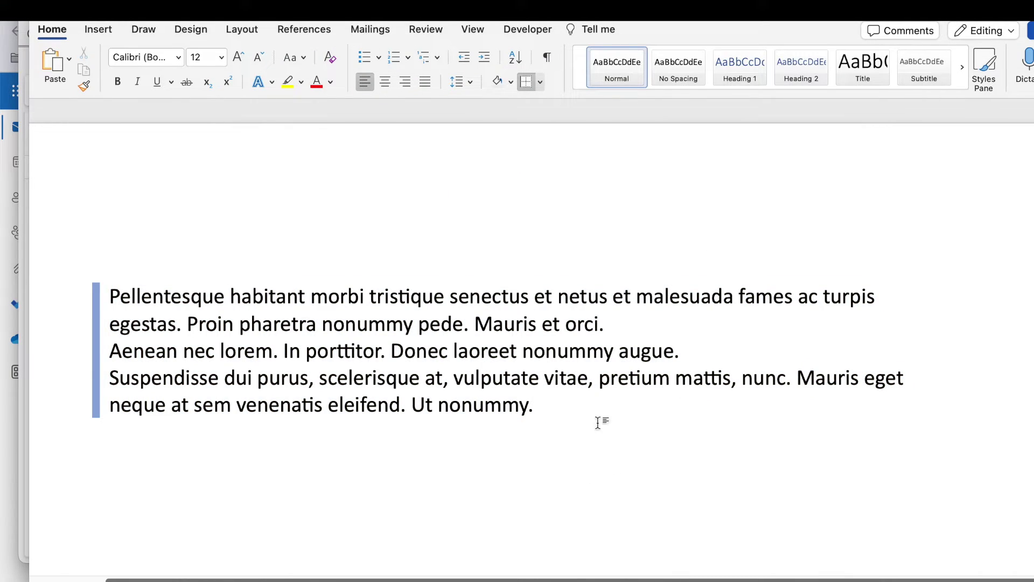
# Step: Narrow the blue left border to 2¼ pt and reselect the bordered paragraph
pyautogui.moveTo(598, 420); pyautogui.dragTo(41, 300)
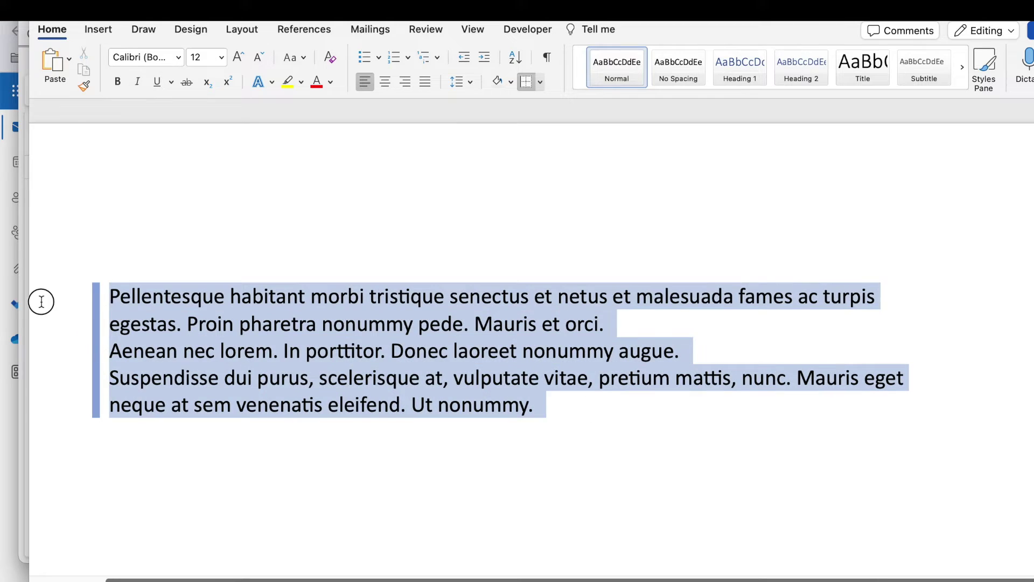
pyautogui.click(543, 81)
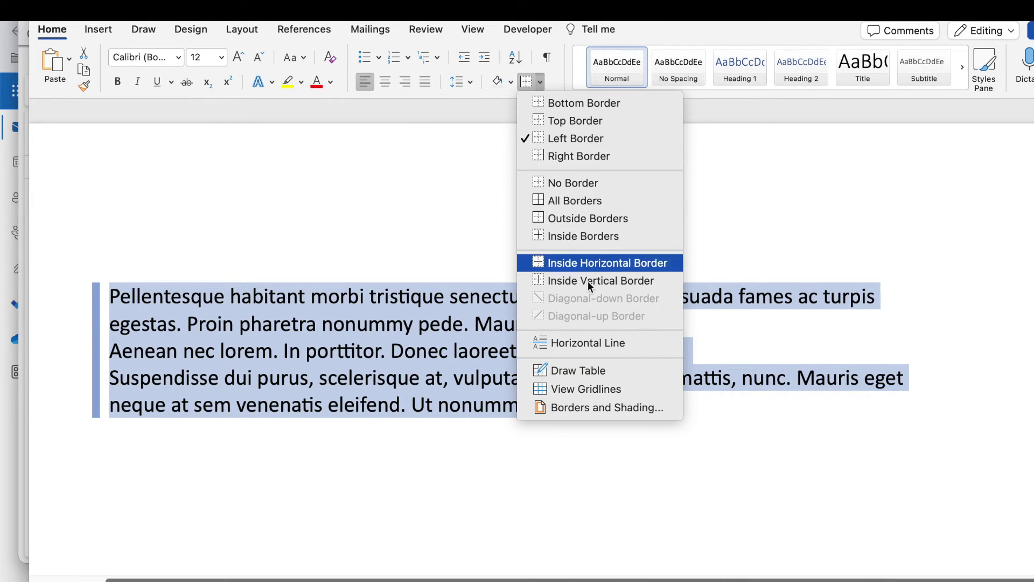
pyautogui.click(576, 408)
pyautogui.click(500, 239)
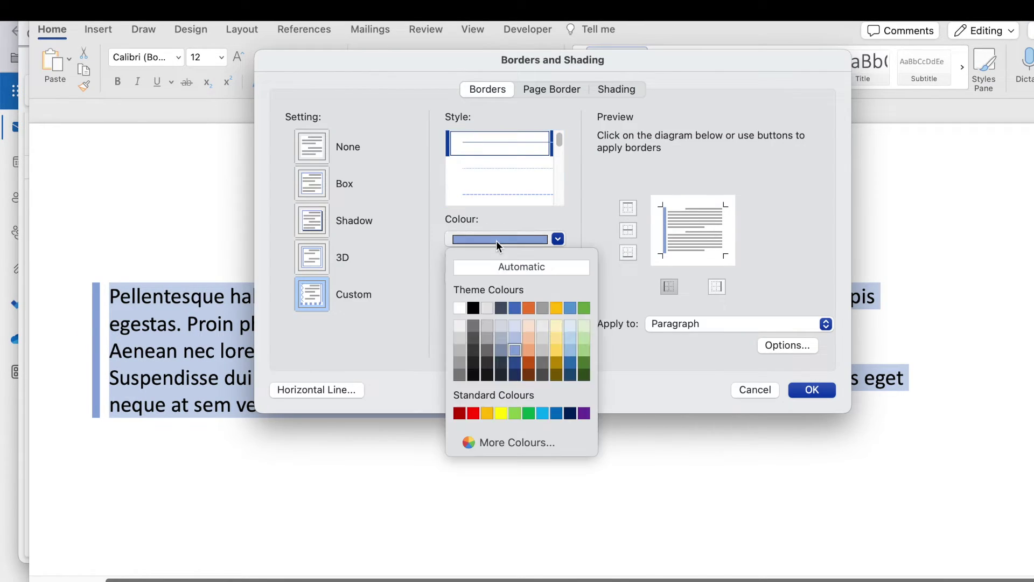
pyautogui.click(586, 228)
pyautogui.click(498, 279)
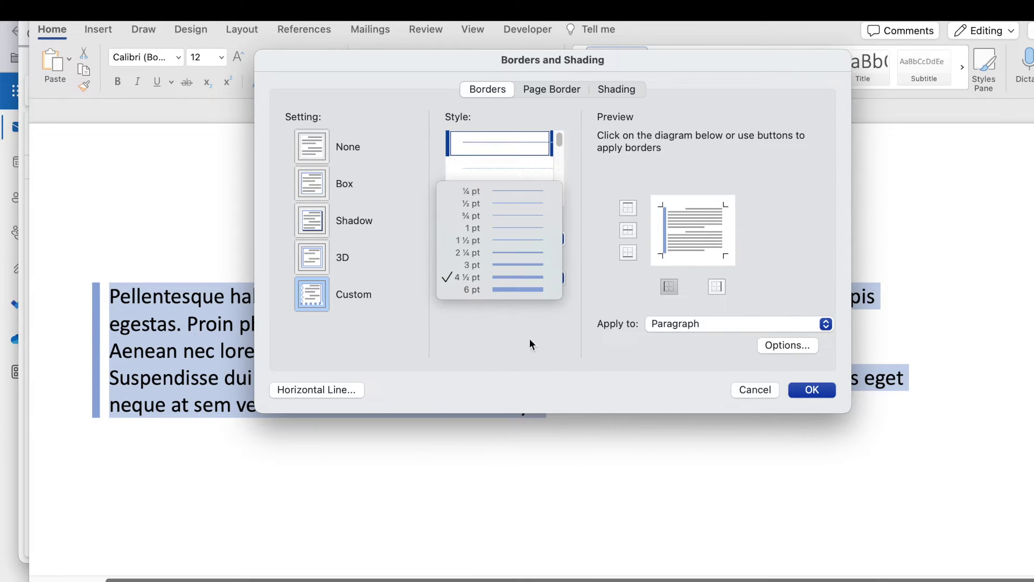
pyautogui.click(509, 264)
pyautogui.click(664, 231)
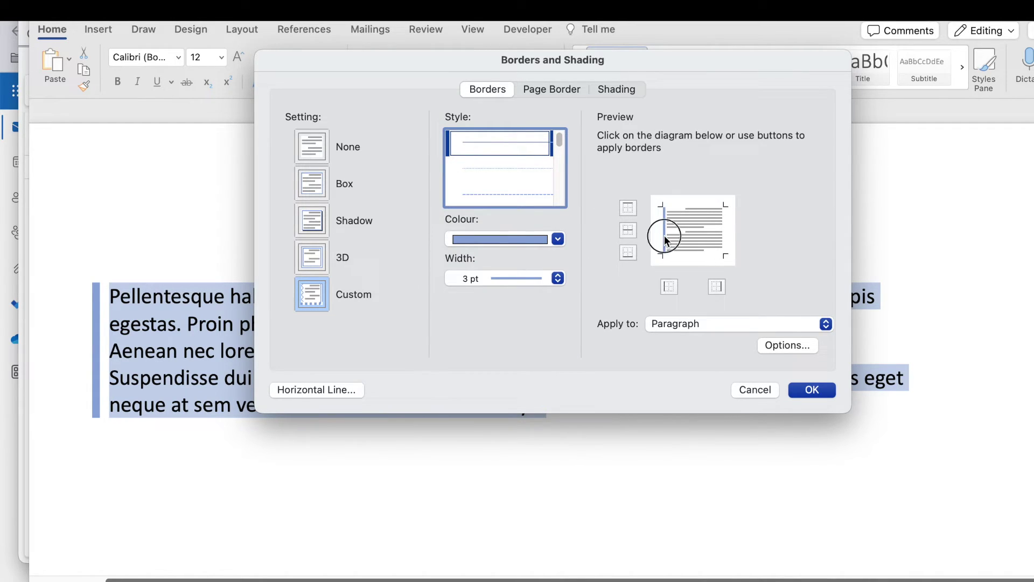
pyautogui.click(502, 278)
pyautogui.click(502, 267)
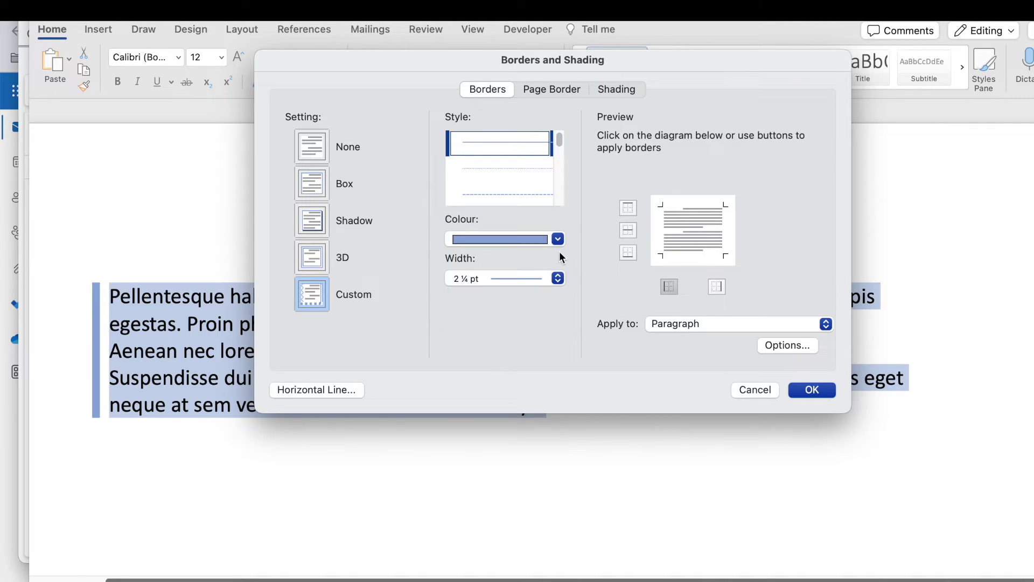
pyautogui.click(662, 225)
pyautogui.click(802, 384)
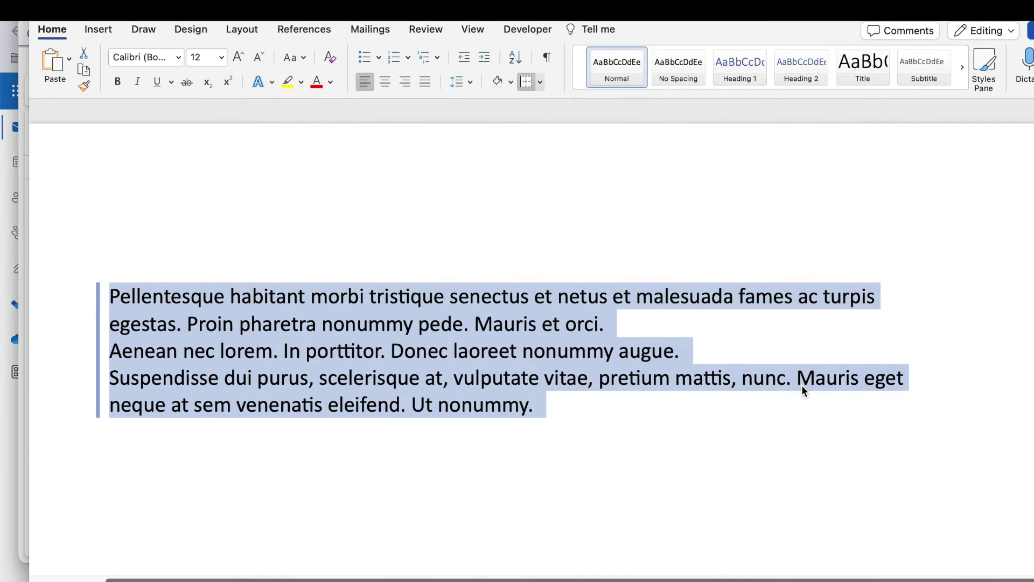
pyautogui.click(635, 479)
pyautogui.moveTo(581, 415); pyautogui.dragTo(35, 302)
pyautogui.press('super+c')
# Step: Back in the Outlook draft, paste the blue-bordered paragraph on a new line below the quote
pyautogui.press('super+Tab')
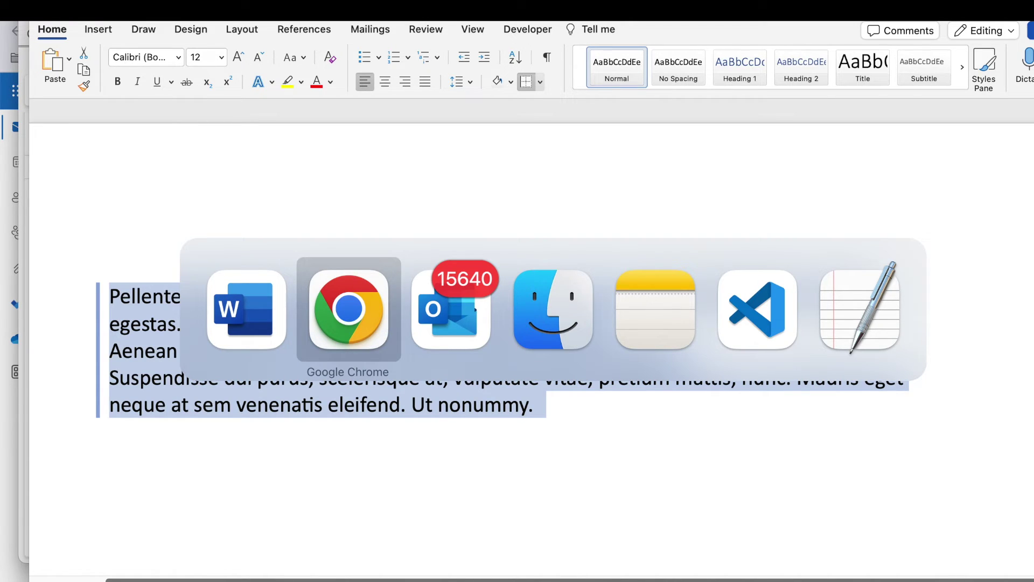
pyautogui.press('super+Tab')
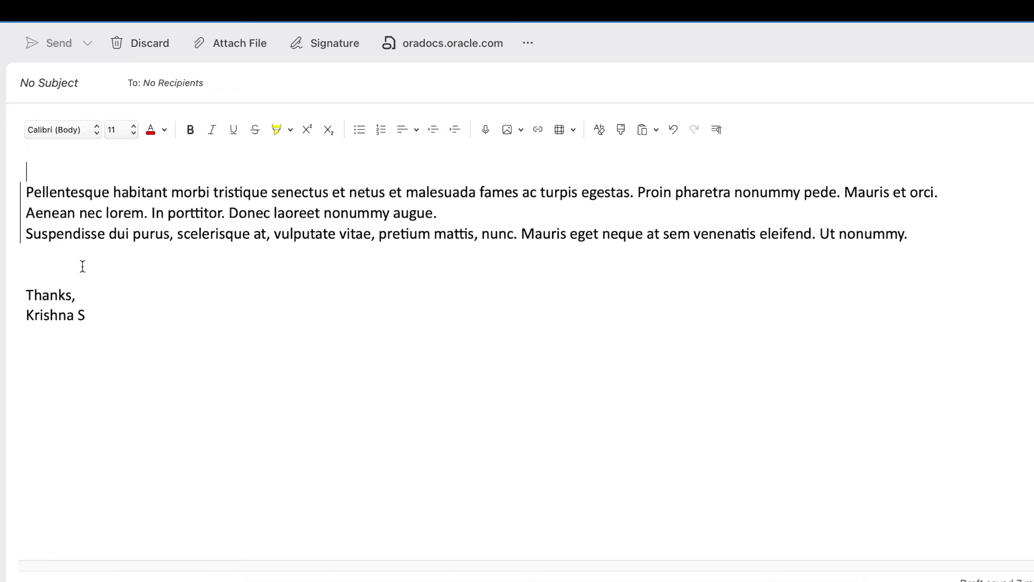
pyautogui.click(82, 266)
pyautogui.press('Return')
pyautogui.press('super+v')
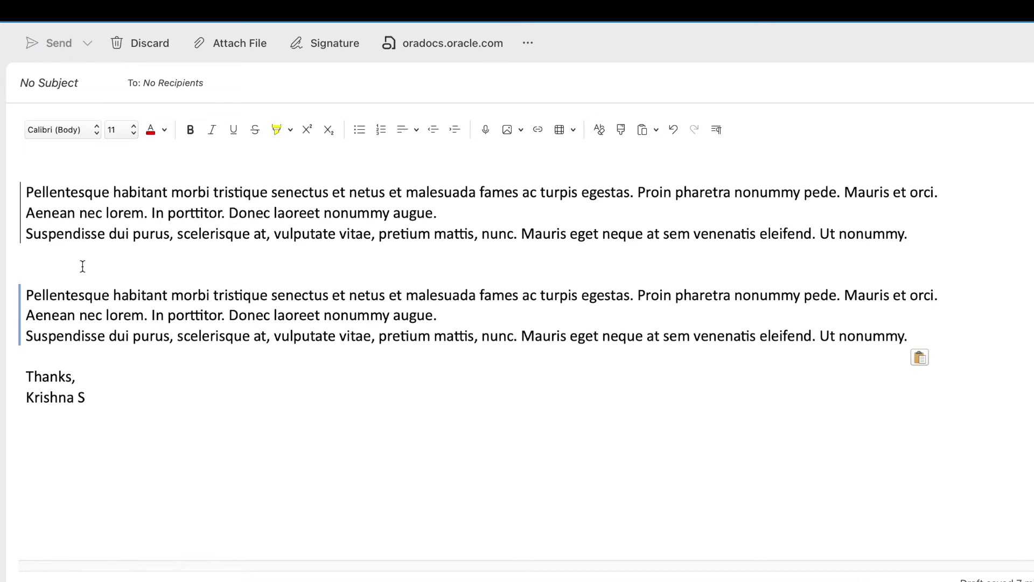
pyautogui.press('Return')
# Step: Select the older copy of the paragraph and delete it
pyautogui.press('Down')
pyautogui.press('Up')
pyautogui.press('Up')
pyautogui.press('Up')
pyautogui.press('Up')
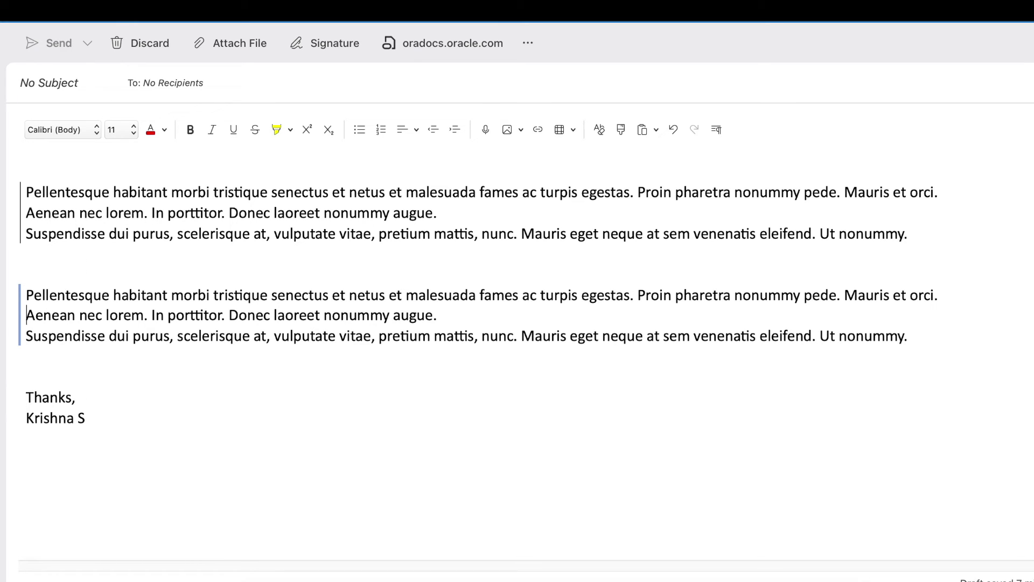
pyautogui.hotkey('shift', 'Up')
pyautogui.hotkey('shift', 'Up')
pyautogui.hotkey('shift', 'Up')
pyautogui.hotkey('shift', 'Up')
pyautogui.hotkey('shift', 'Up')
pyautogui.press('BackSpace')
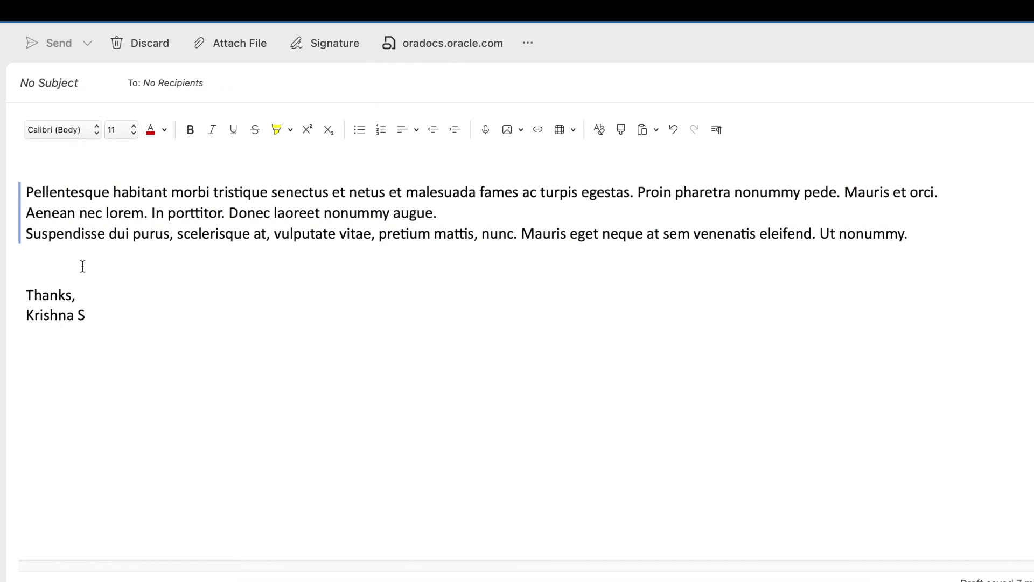
# Step: Add the intro line 'Some quoted text' above the paragraph and remove the blank line before 'Thanks,'
pyautogui.moveTo(946, 230); pyautogui.dragTo(1, 135)
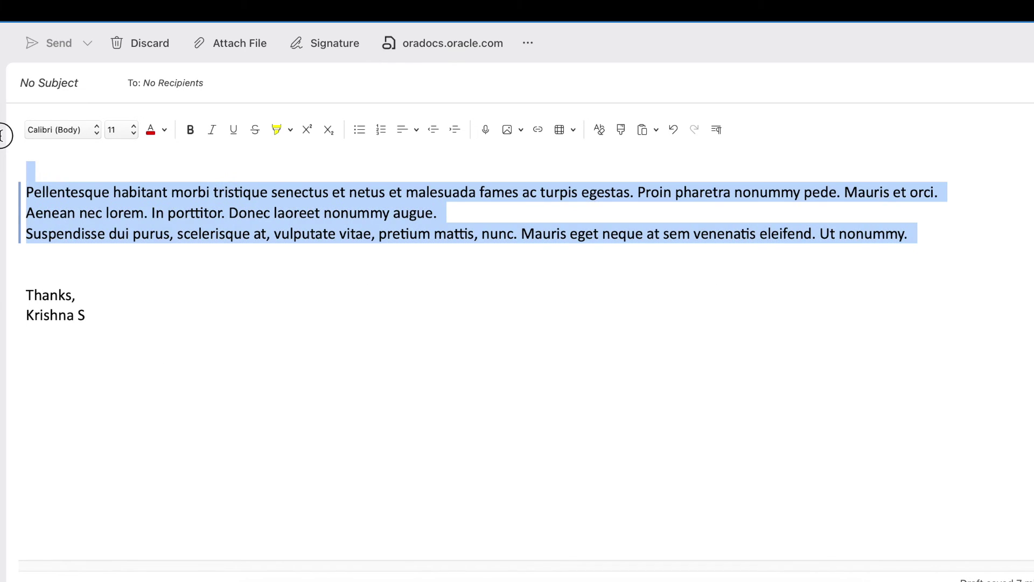
pyautogui.click(329, 162)
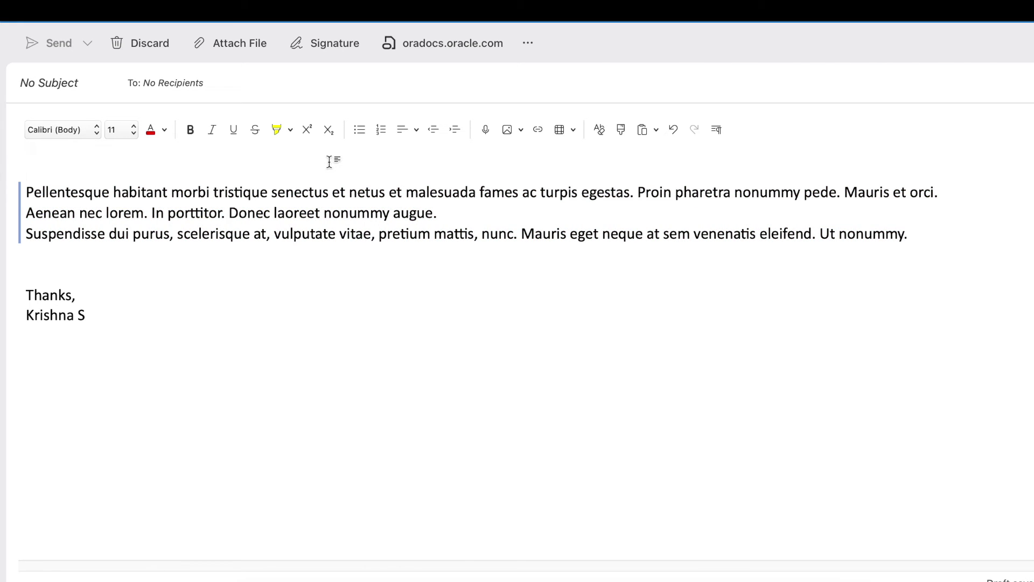
pyautogui.press('Return')
pyautogui.write('Some quote')
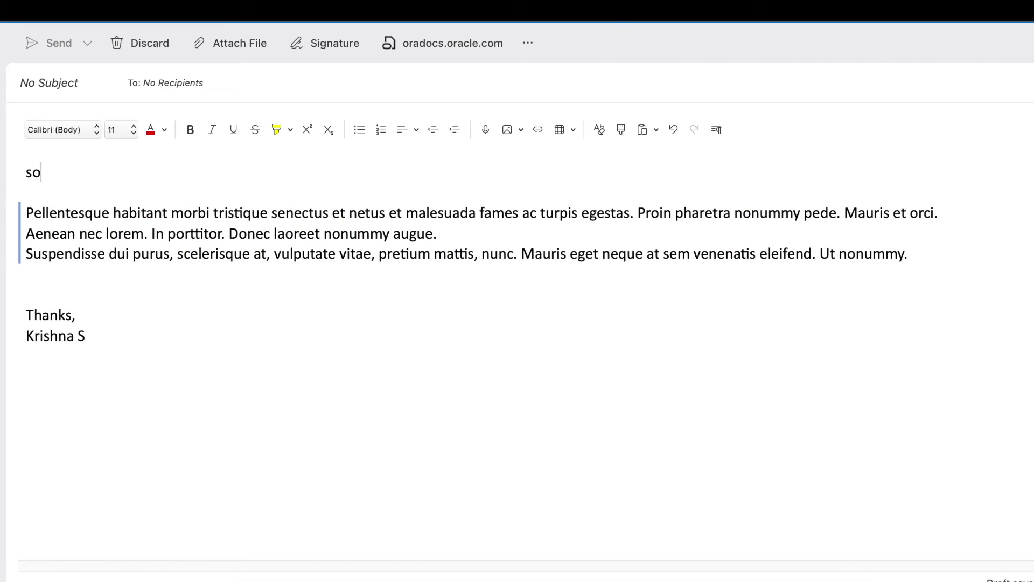
pyautogui.write('d text')
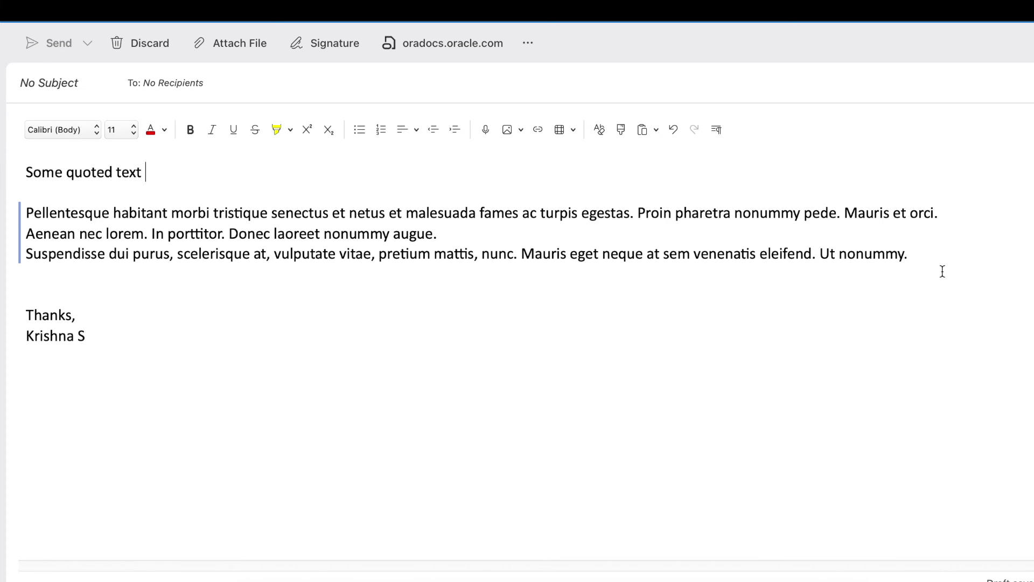
pyautogui.click(66, 288)
pyautogui.press('BackSpace')
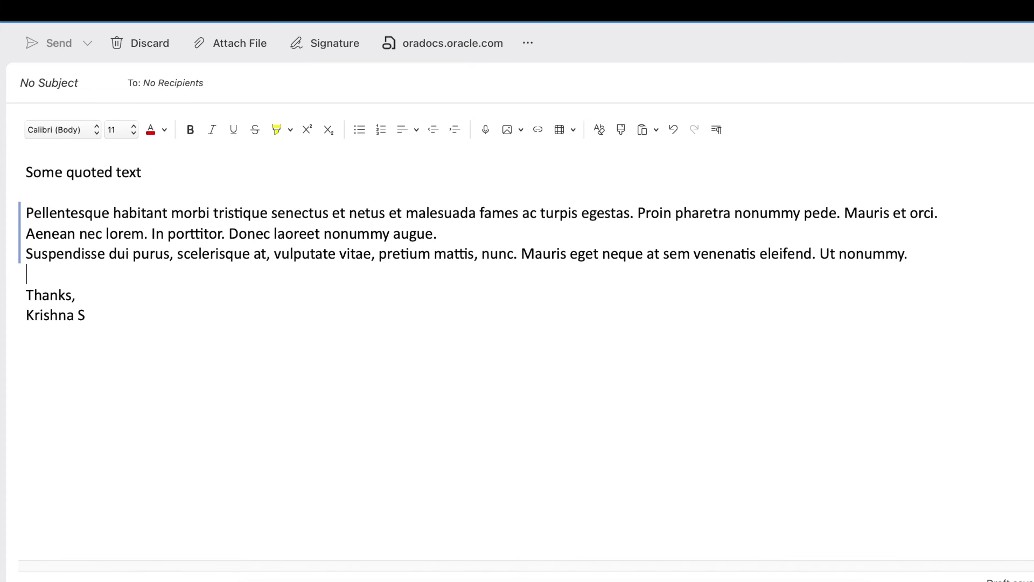
pyautogui.moveTo(923, 261); pyautogui.dragTo(2, 212)
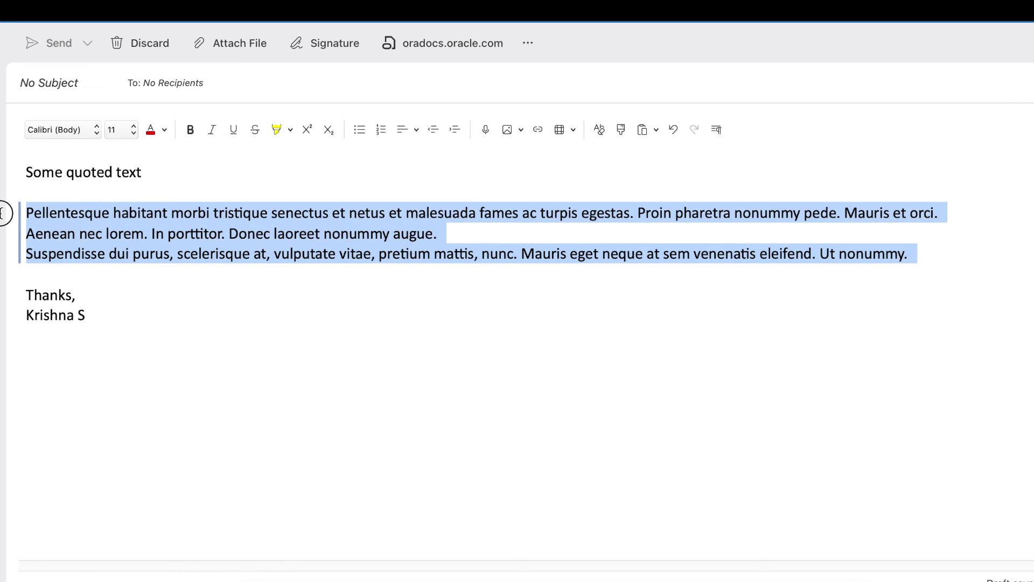
# Step: Indent the blue-barred Latin paragraphs one level with Increase Indent
pyautogui.click(452, 130)
pyautogui.click(304, 409)
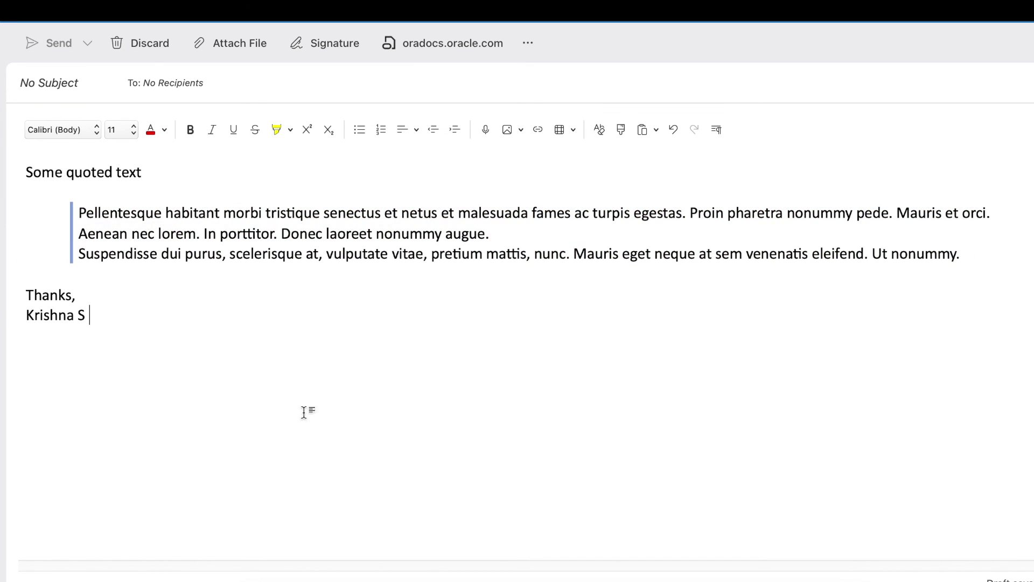
pyautogui.moveTo(979, 253); pyautogui.dragTo(69, 206)
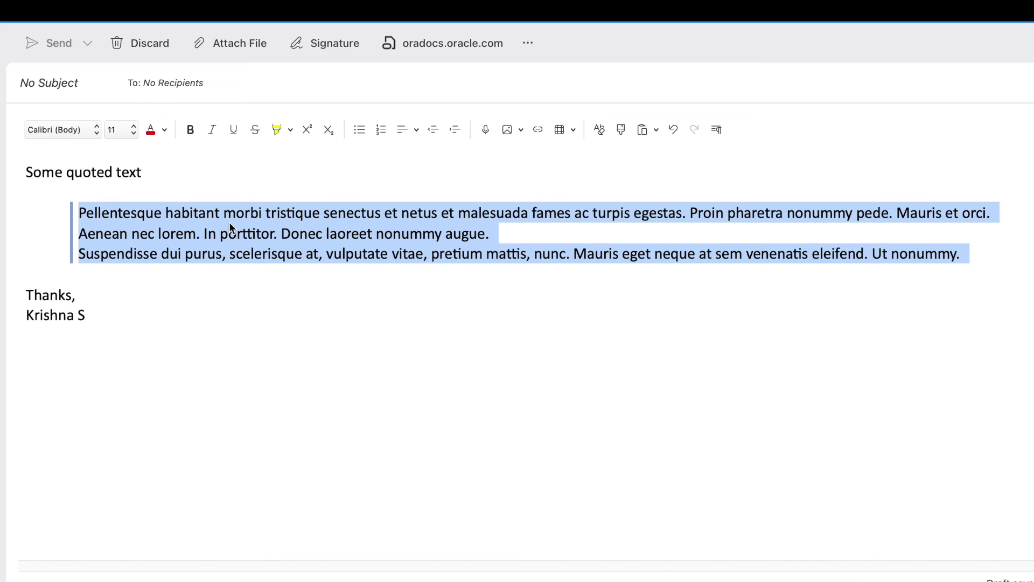
pyautogui.click(200, 173)
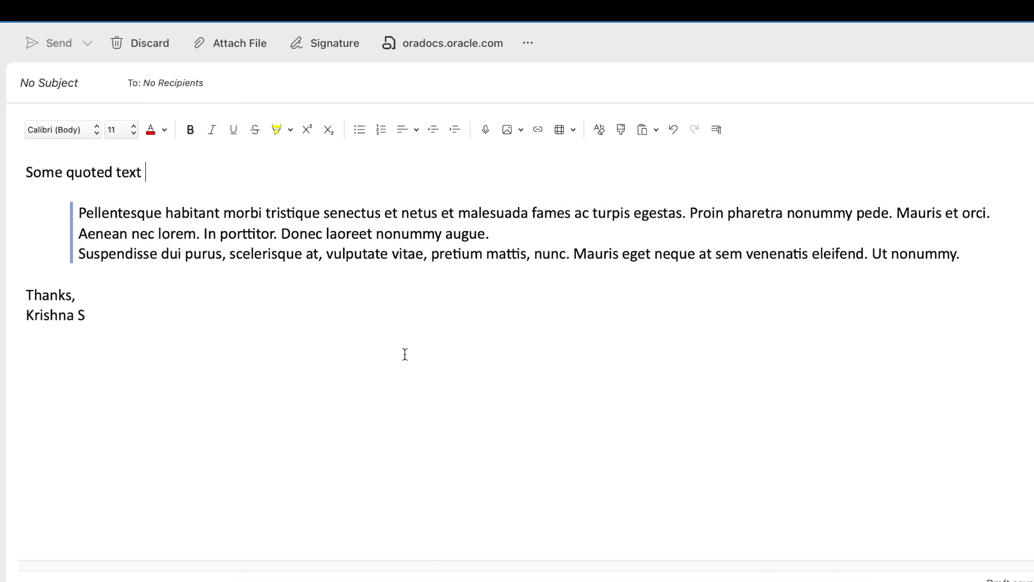